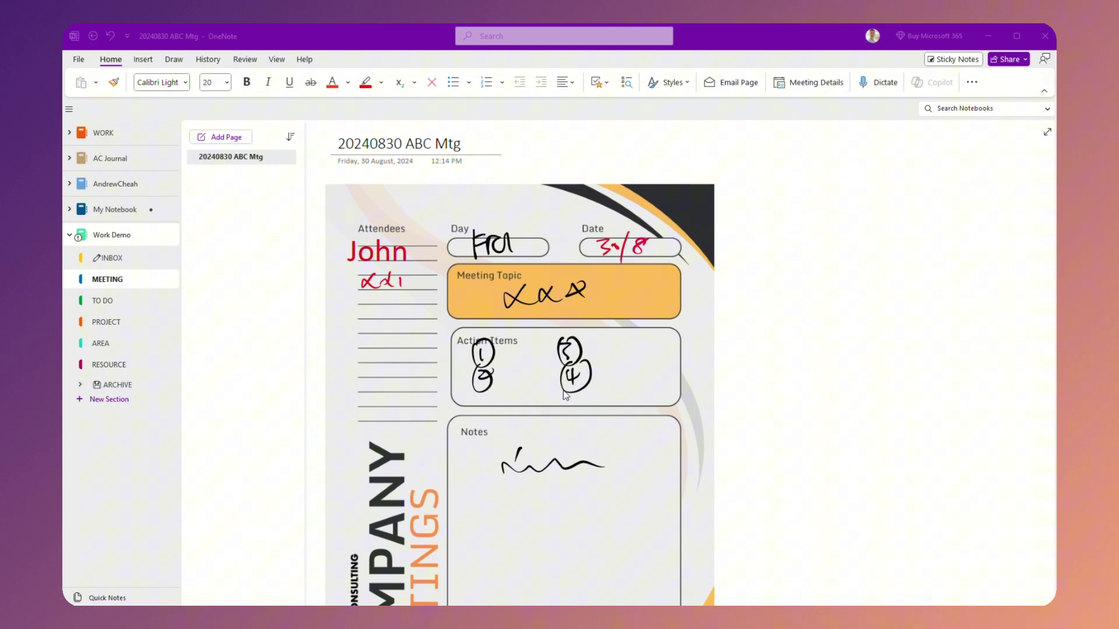
# Step: Open the full Page Templates pane from the Insert tab and expand the Business category
pyautogui.scroll(-5, 564, 394)
pyautogui.scroll(4, 564, 395)
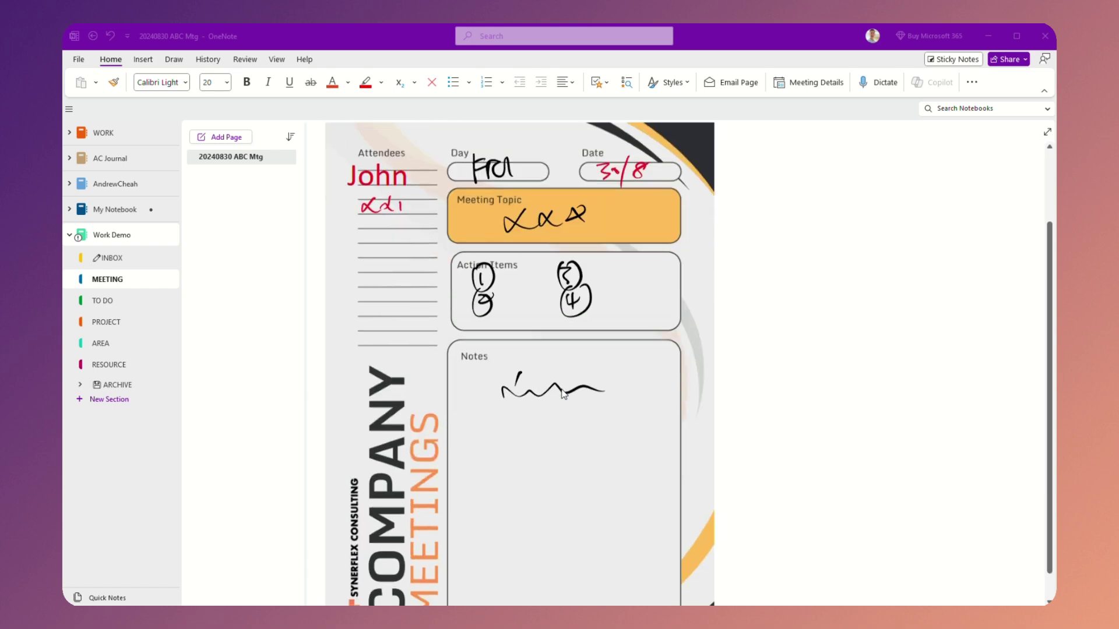
pyautogui.scroll(2, 564, 395)
pyautogui.scroll(-2, 564, 395)
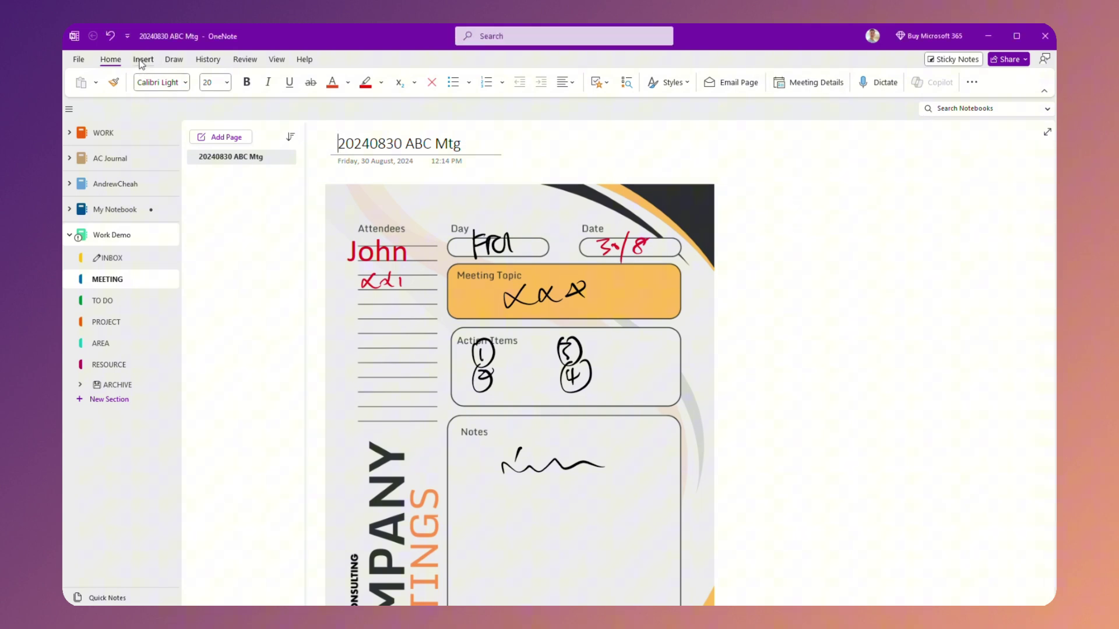
pyautogui.click(143, 59)
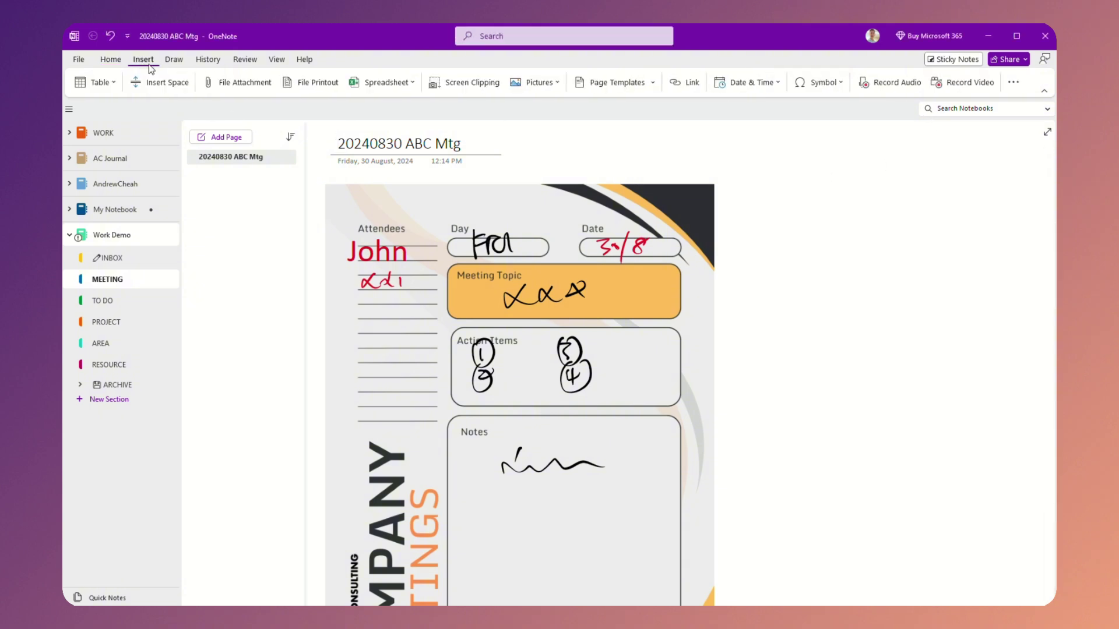
pyautogui.click(653, 86)
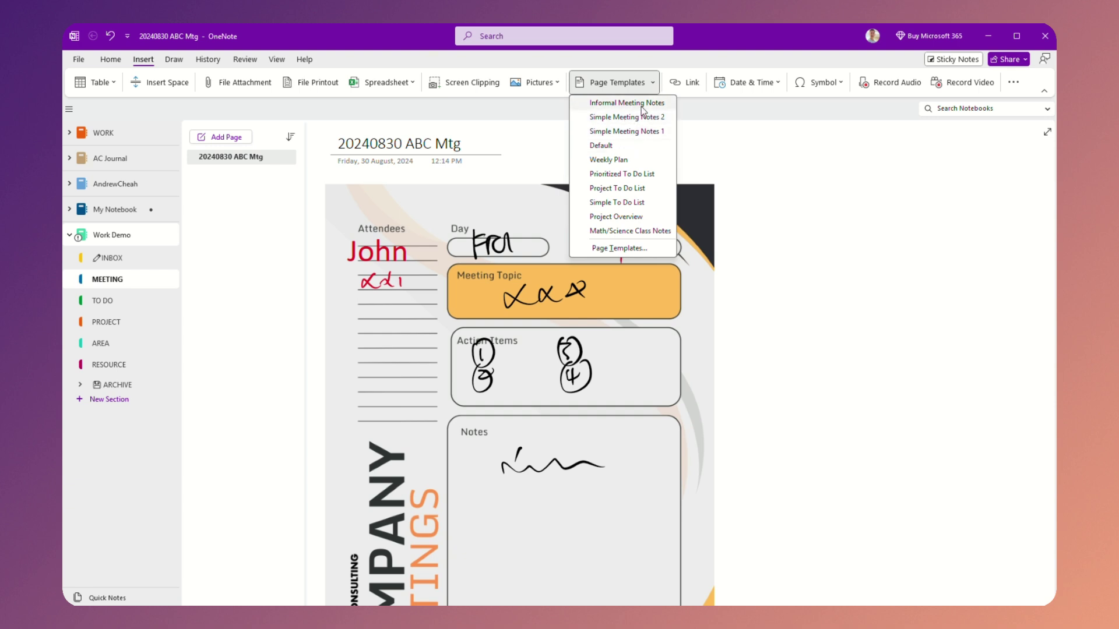
pyautogui.click(620, 249)
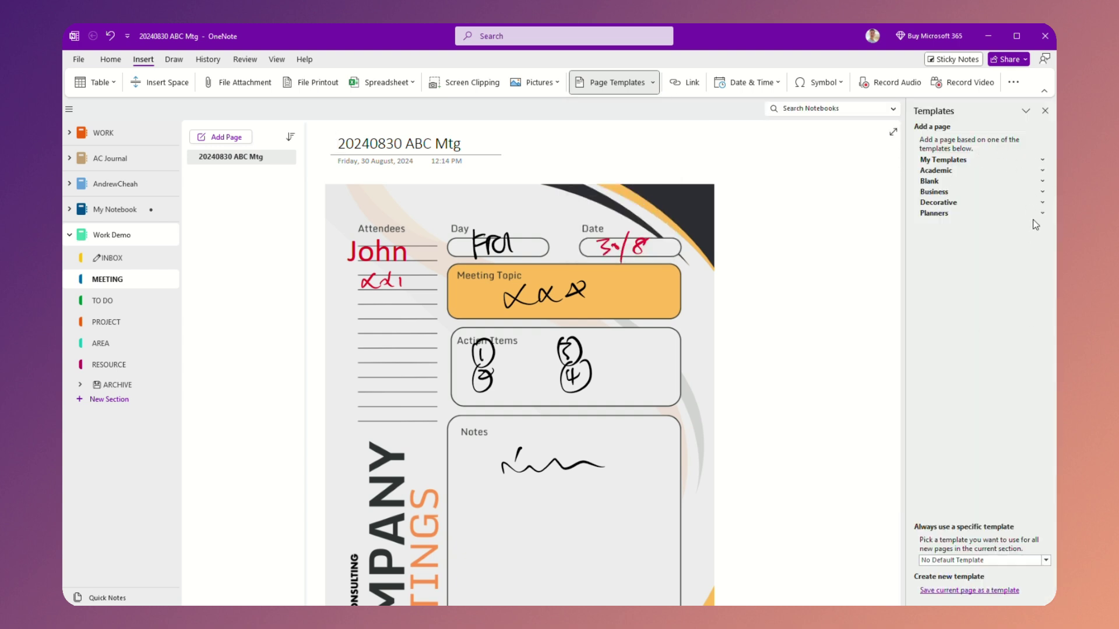
pyautogui.click(1042, 161)
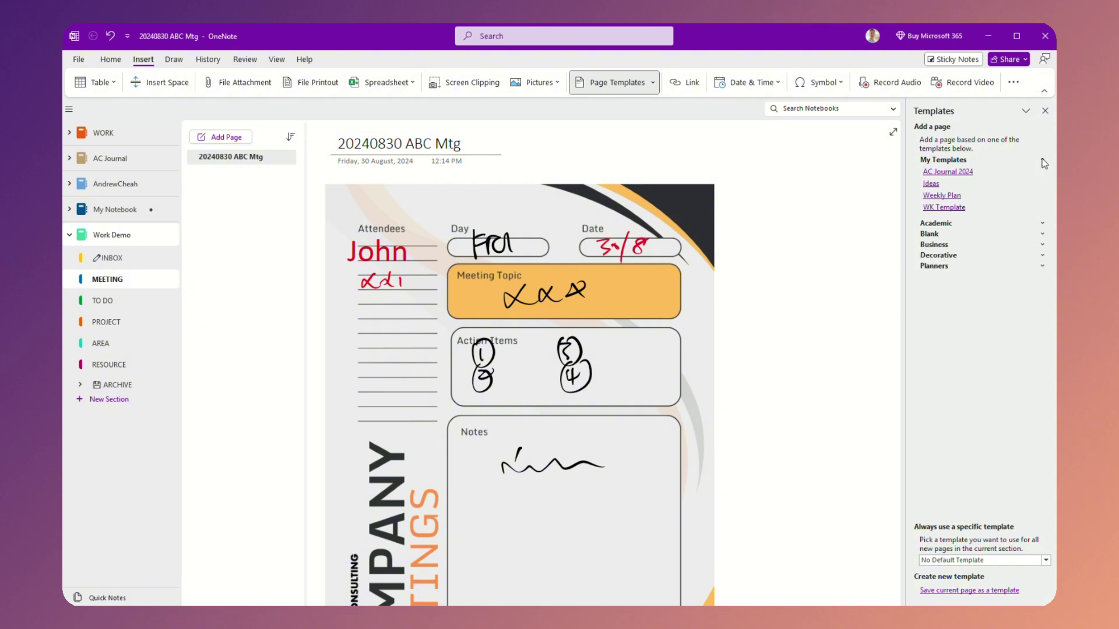
pyautogui.click(1043, 162)
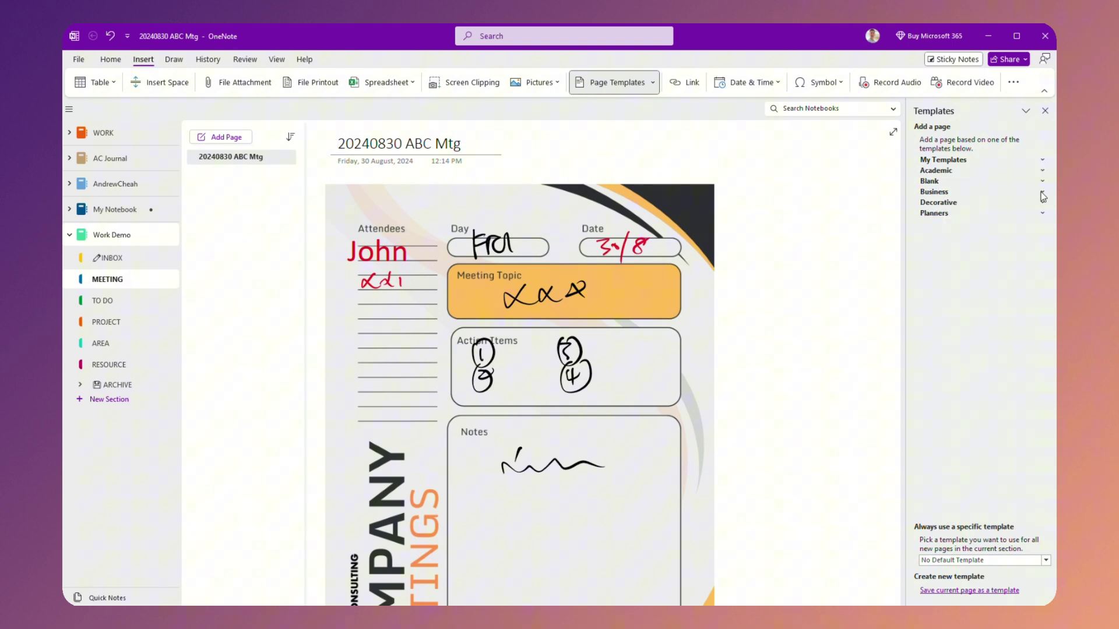
pyautogui.click(1042, 192)
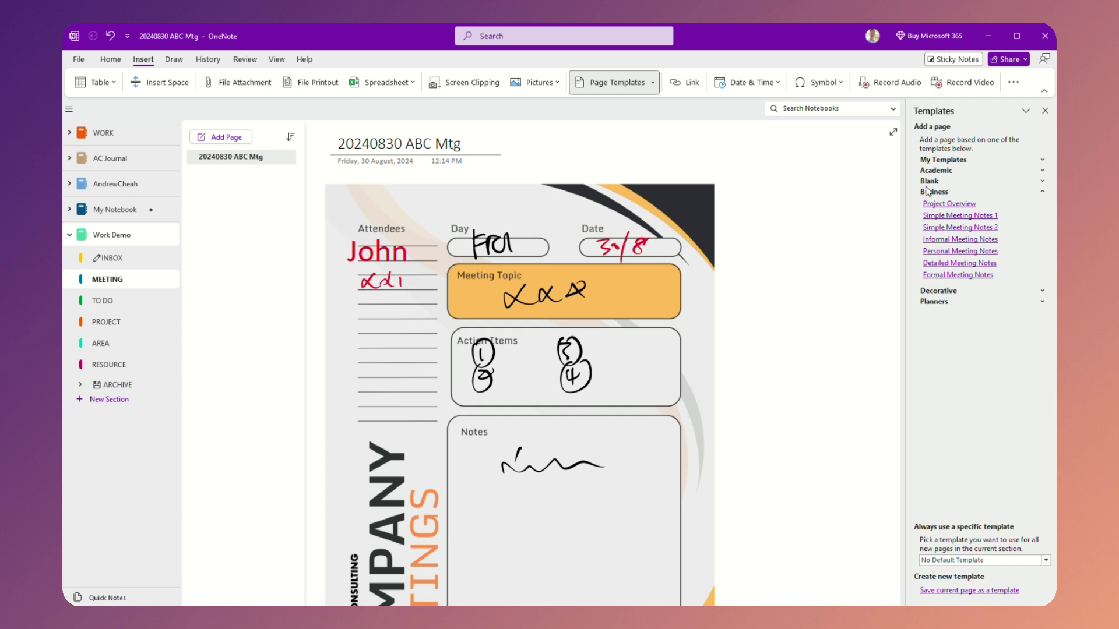
# Step: Add pages from Simple Meeting Notes 1, Simple Meeting Notes 2 and Informal Meeting Notes
pyautogui.click(950, 217)
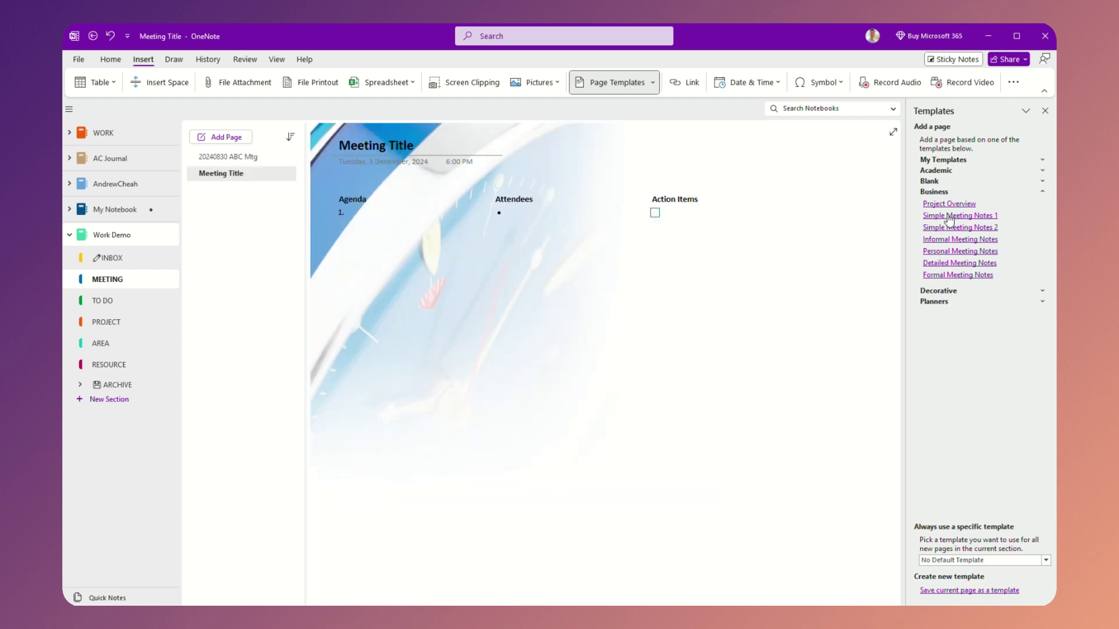
pyautogui.click(986, 229)
pyautogui.click(980, 245)
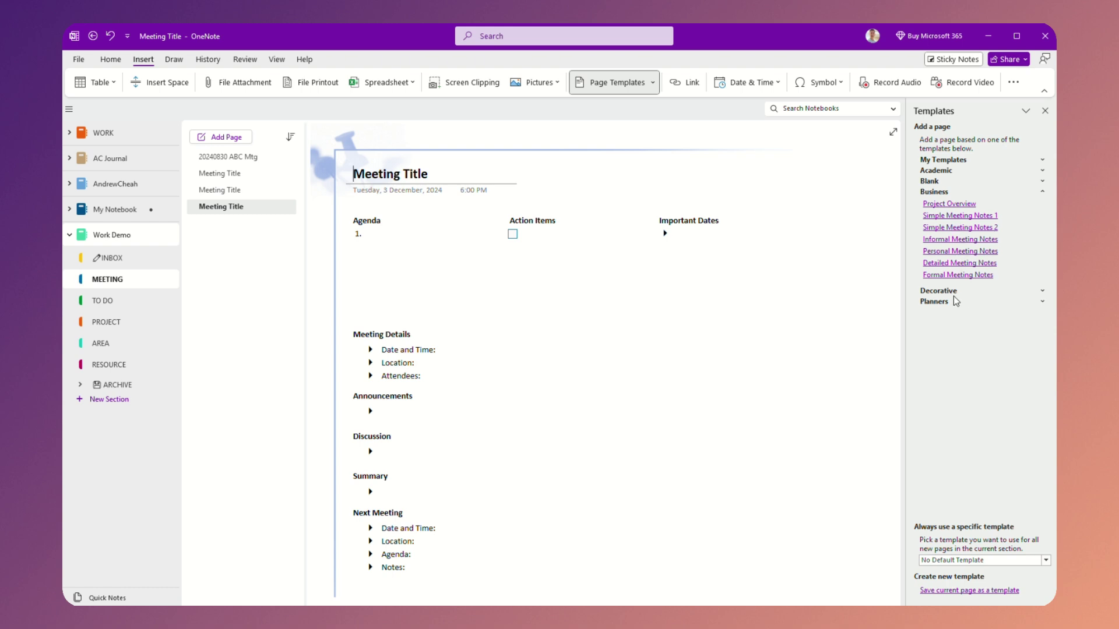
# Step: Delete the two unwanted Meeting Title trial pages, keeping the Informal Meeting Notes page
pyautogui.click(241, 190)
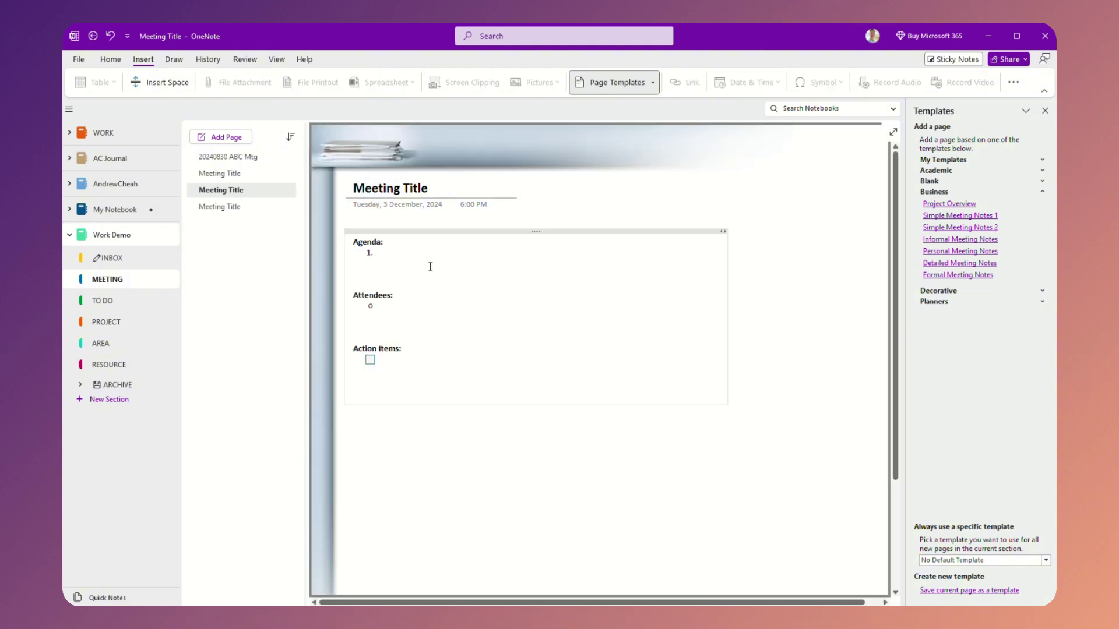
pyautogui.click(223, 175)
pyautogui.rightClick(225, 175)
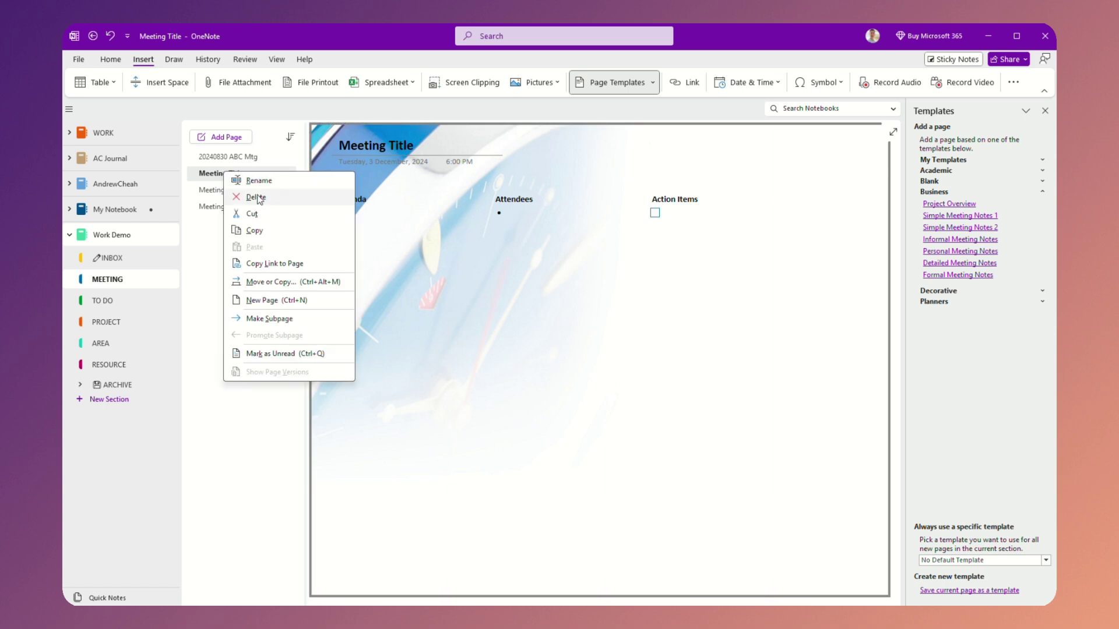
pyautogui.click(233, 196)
pyautogui.click(231, 192)
pyautogui.rightClick(231, 191)
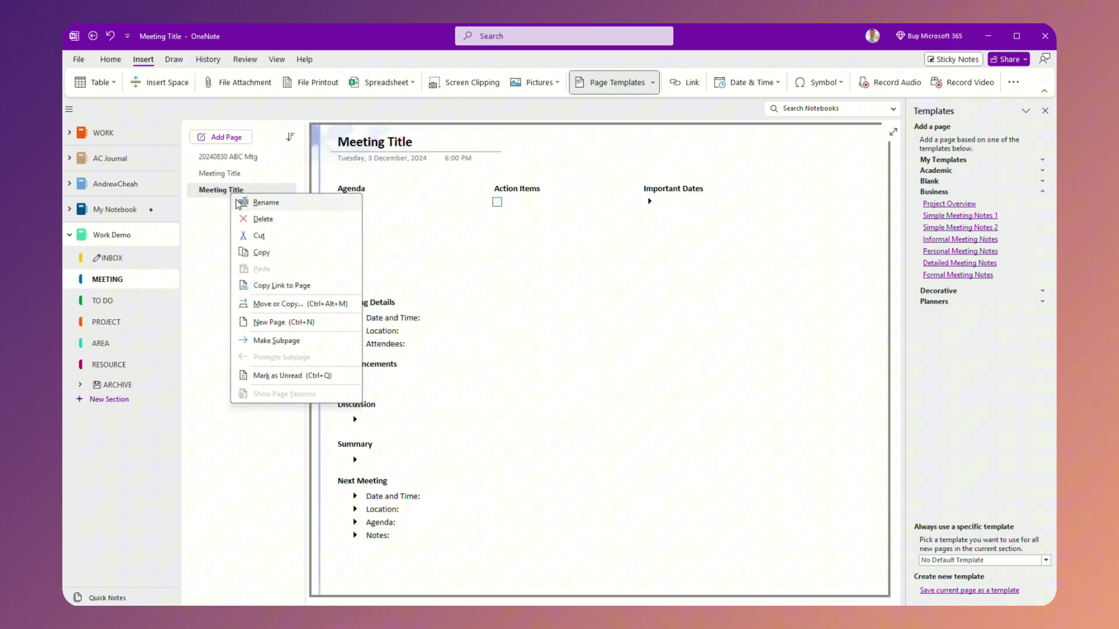
pyautogui.click(262, 219)
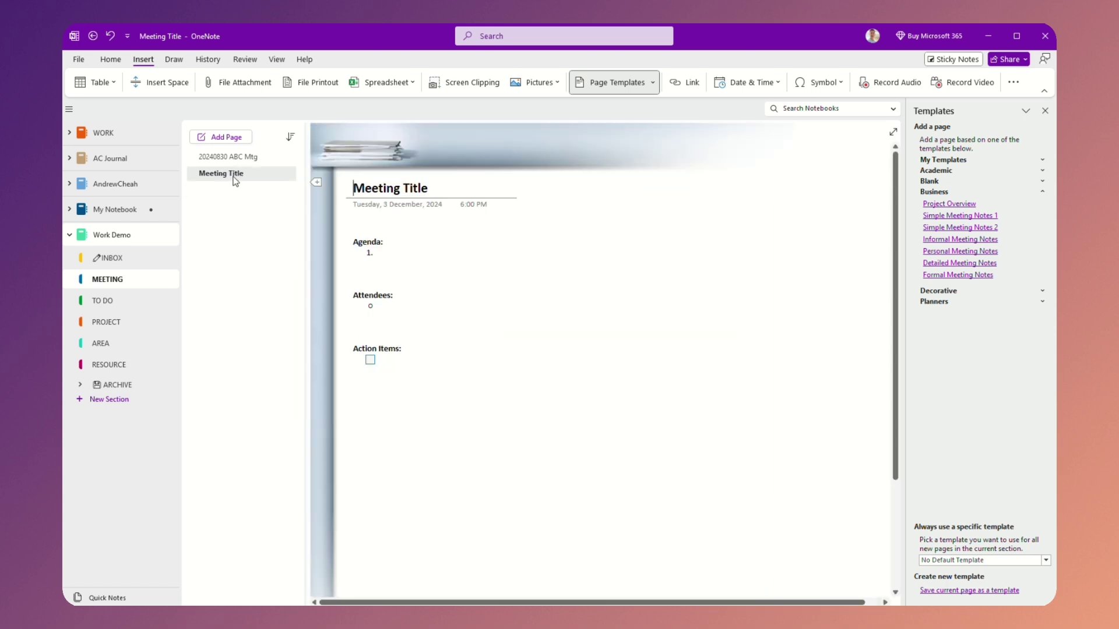
# Step: Retitle the page to '20241203 Meeting Title'
pyautogui.click(354, 190)
pyautogui.press('Right')
pyautogui.write('202')
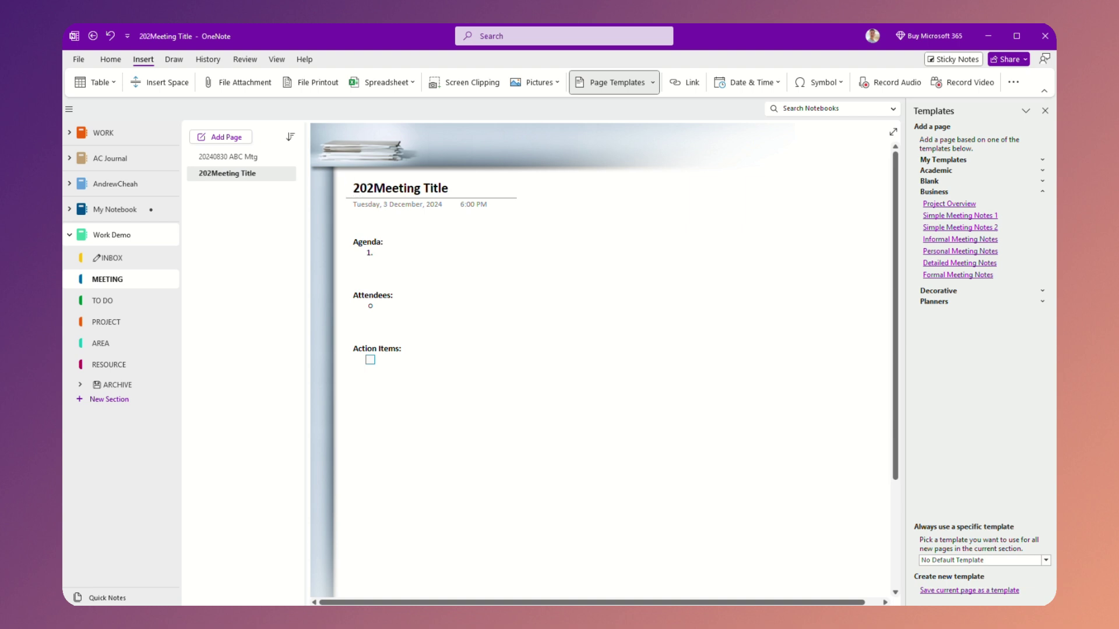
pyautogui.write('3')
pyautogui.press('BackSpace')
pyautogui.write('41203')
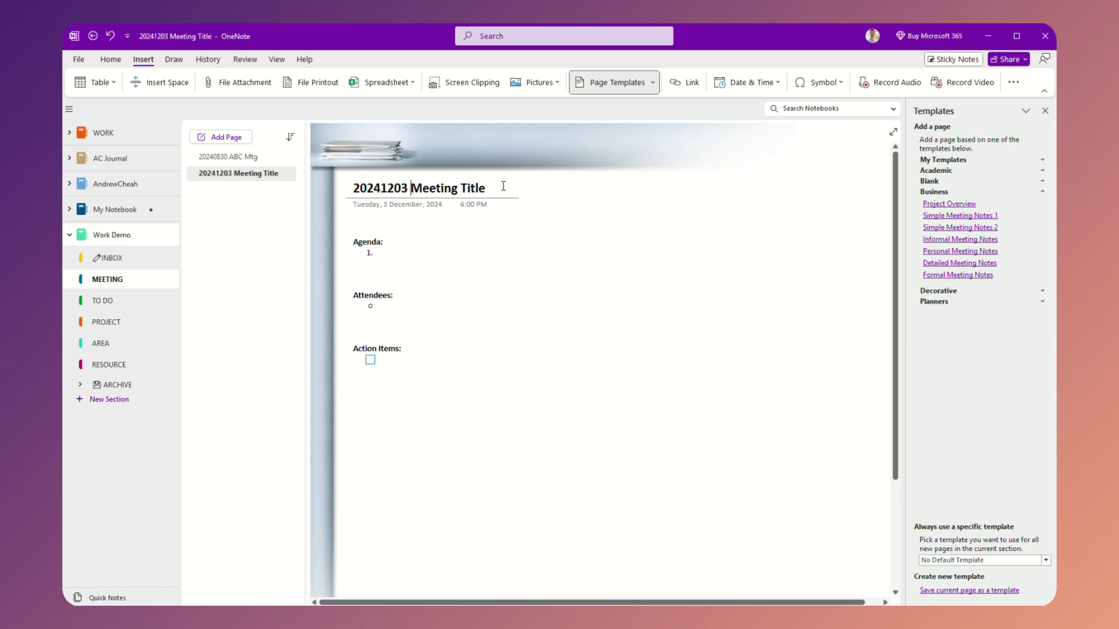
# Step: Close the Templates pane, add an empty line above Agenda, and switch to the Outlook calendar
pyautogui.click(354, 242)
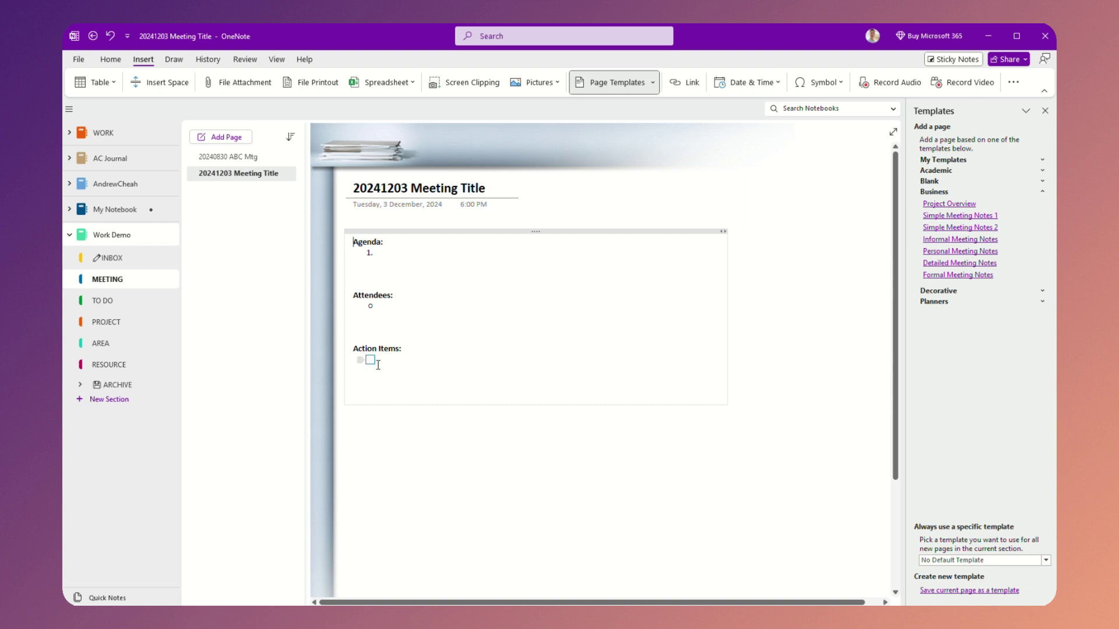
pyautogui.click(1045, 111)
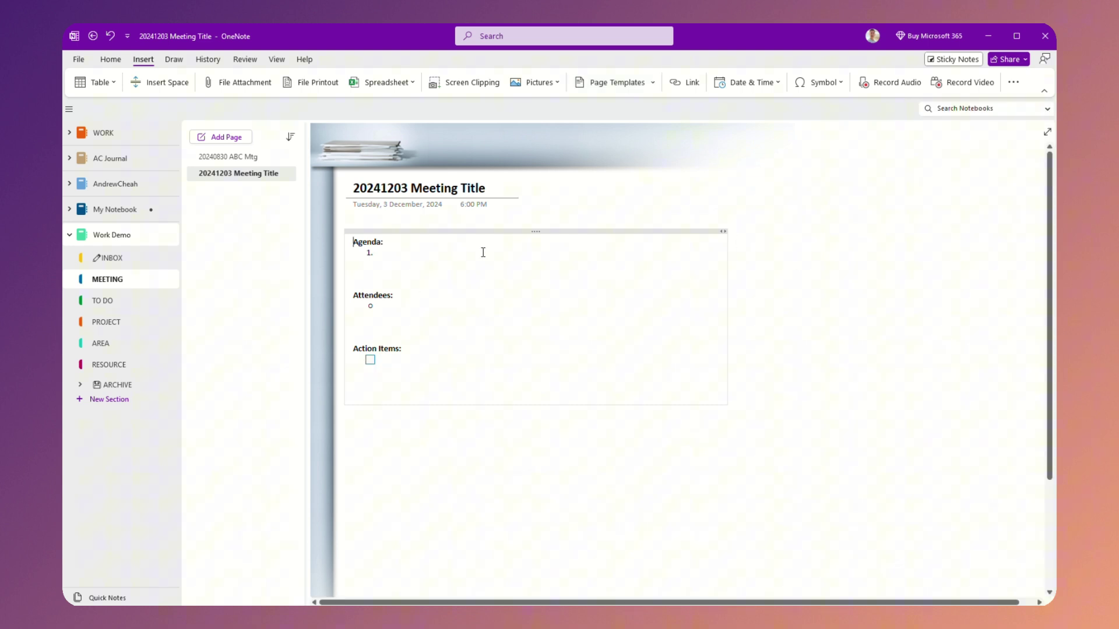
pyautogui.press('Return')
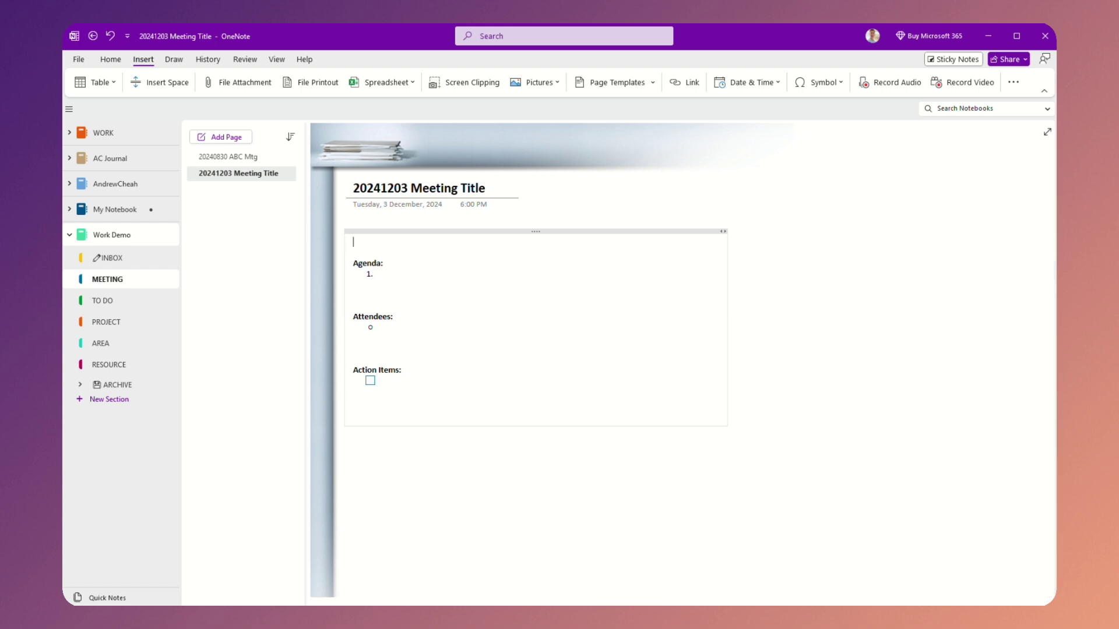
pyautogui.hotkey('alt', 'Tab')
# Step: Open the Project A Mtg event, try Send to OneNote, cancel it, and close the event
pyautogui.moveTo(796, 109); pyautogui.dragTo(641, 55)
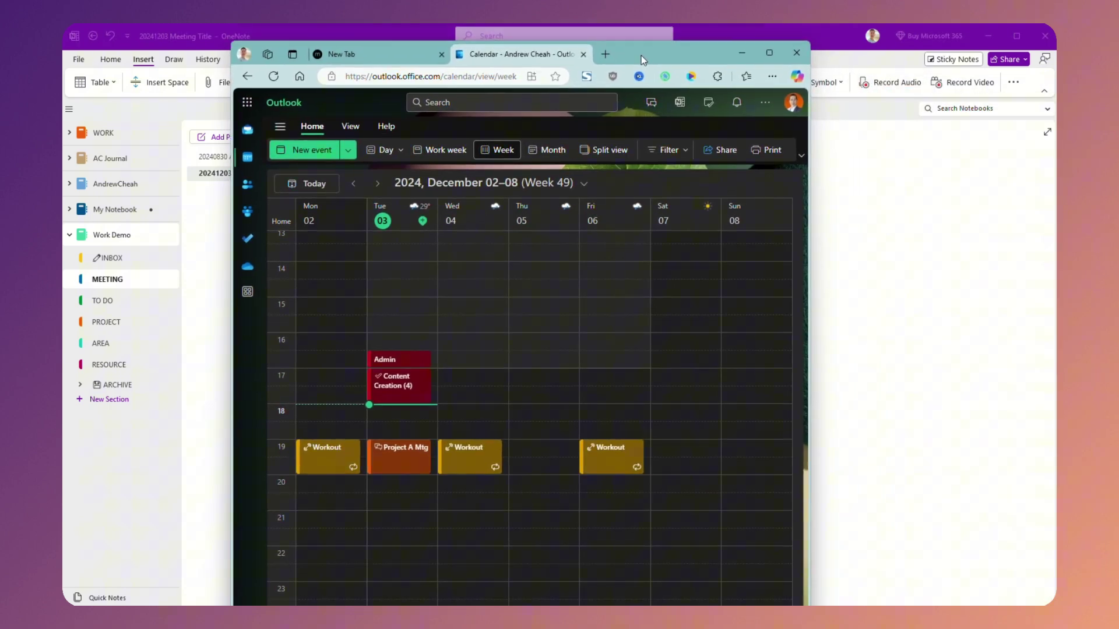
pyautogui.click(390, 466)
pyautogui.doubleClick(391, 466)
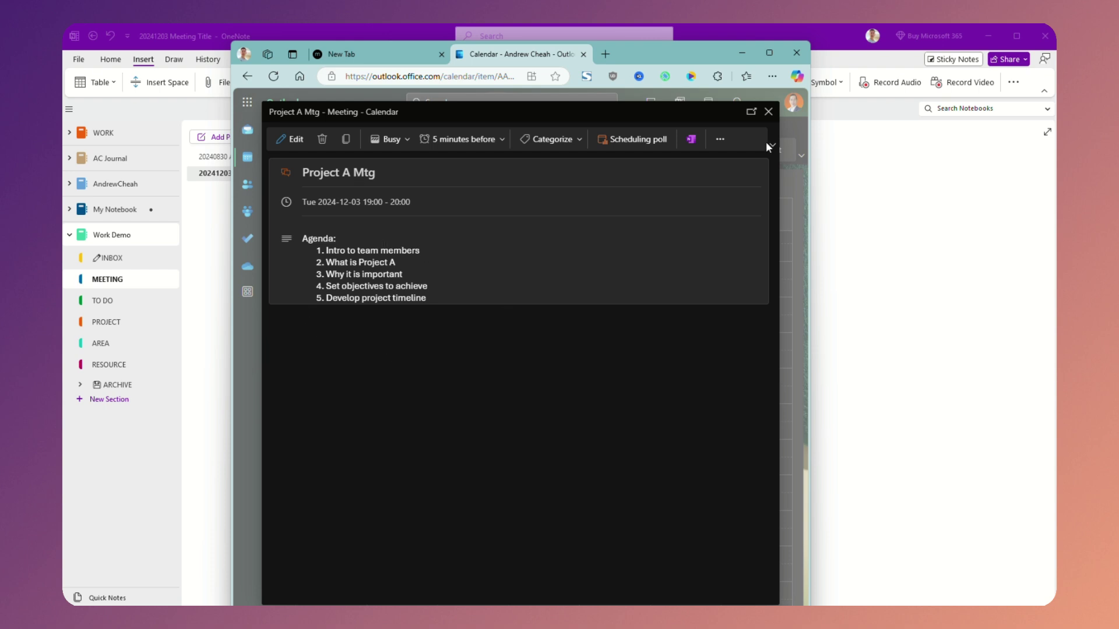
pyautogui.click(692, 140)
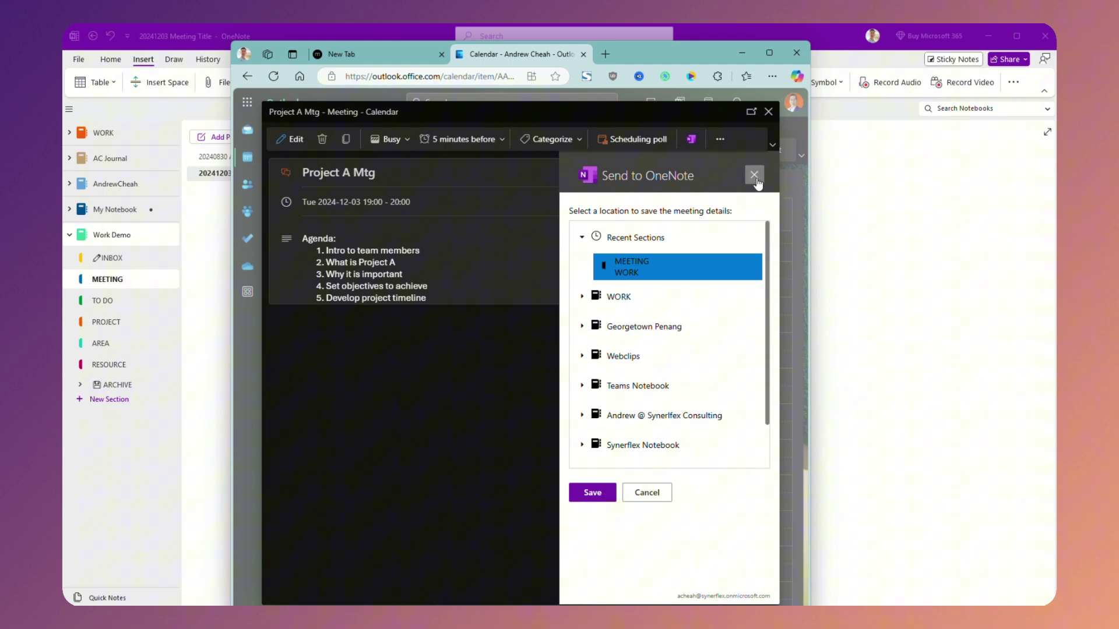
pyautogui.click(755, 177)
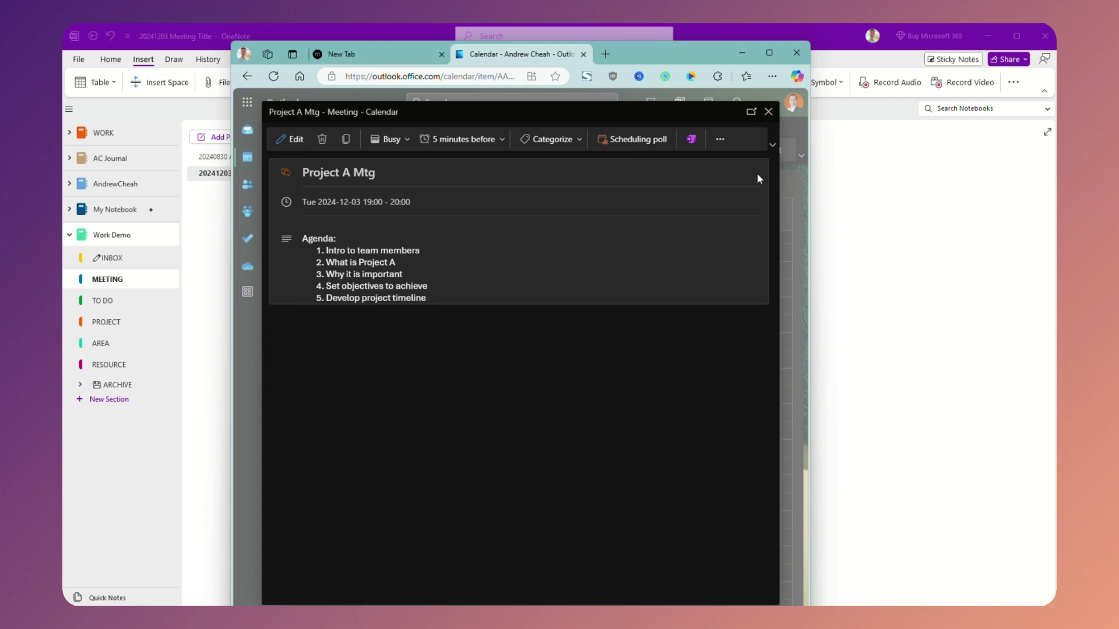
pyautogui.click(769, 112)
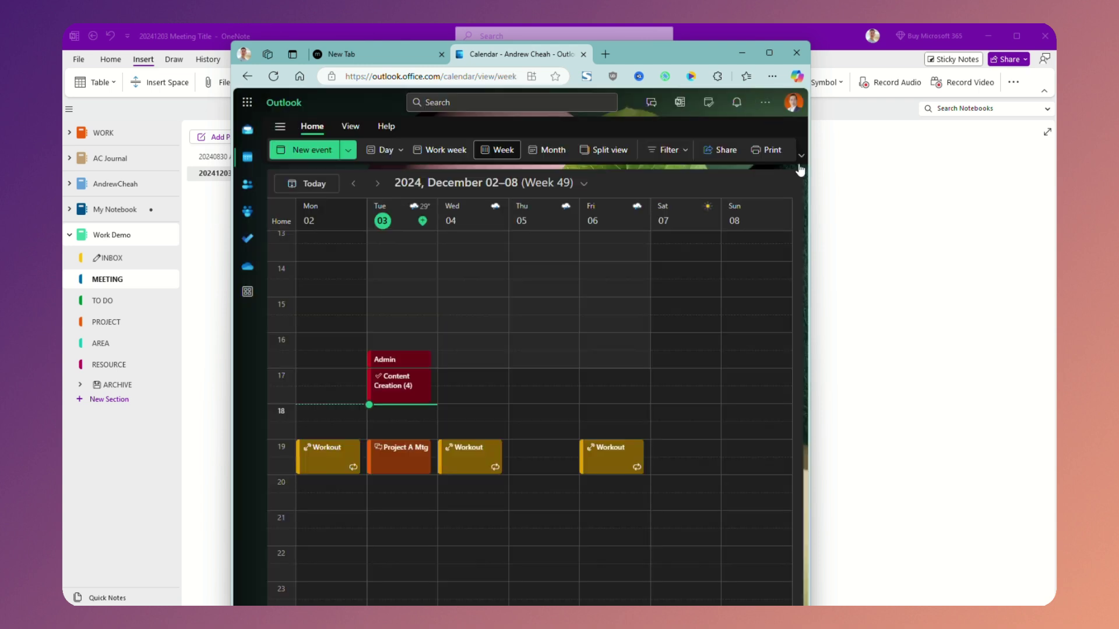
# Step: Insert Project A Mtg details from the work account's calendar and expand its five-item invitation agenda
pyautogui.click(742, 55)
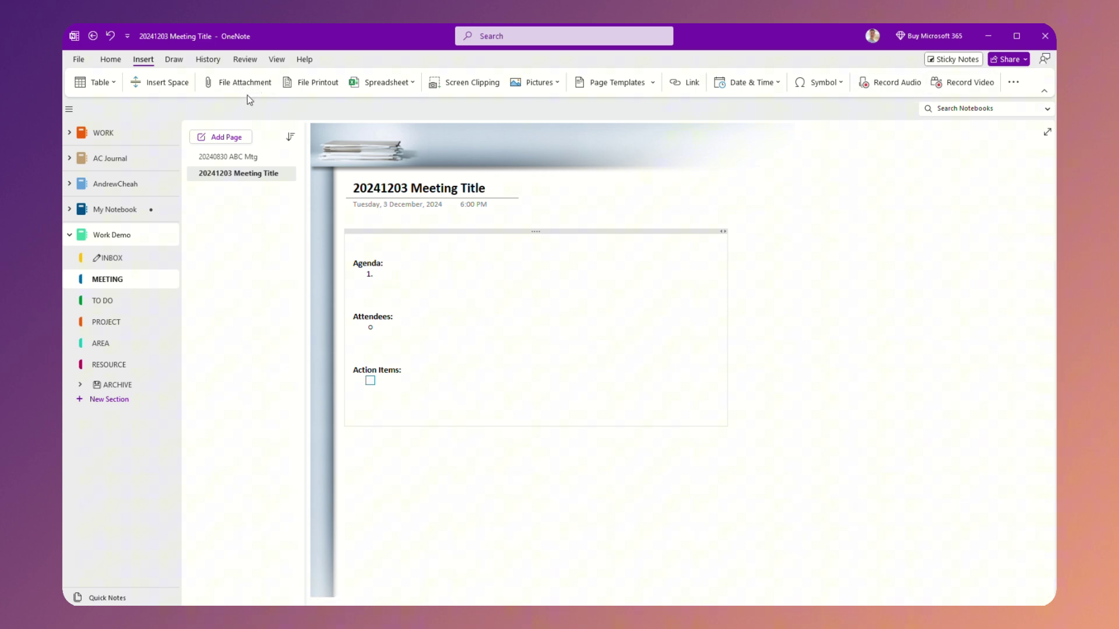
pyautogui.click(108, 60)
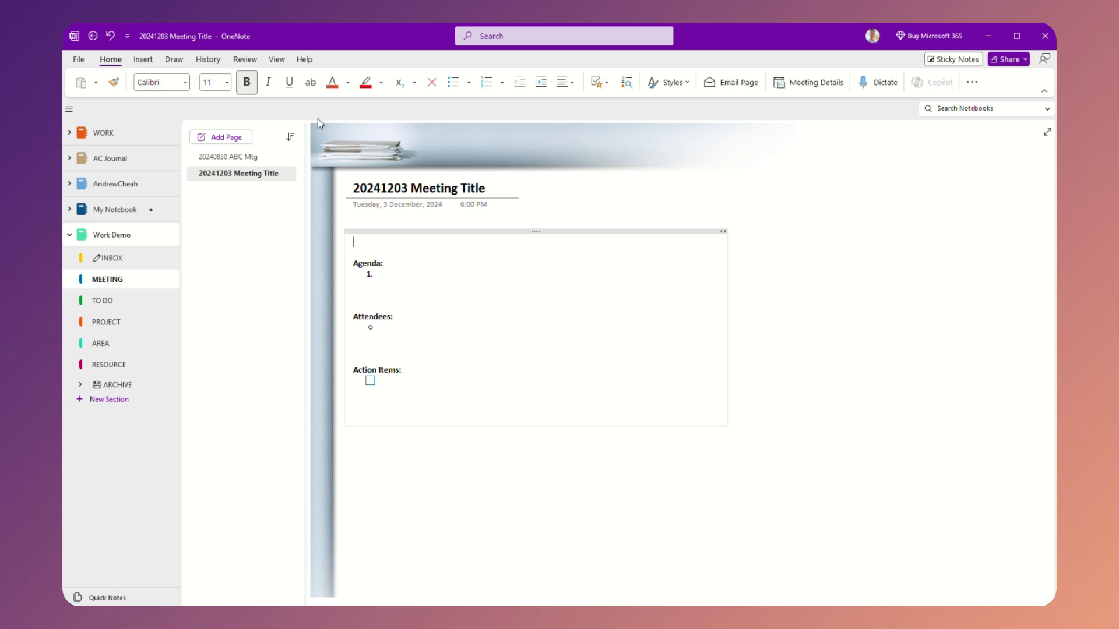
pyautogui.click(820, 88)
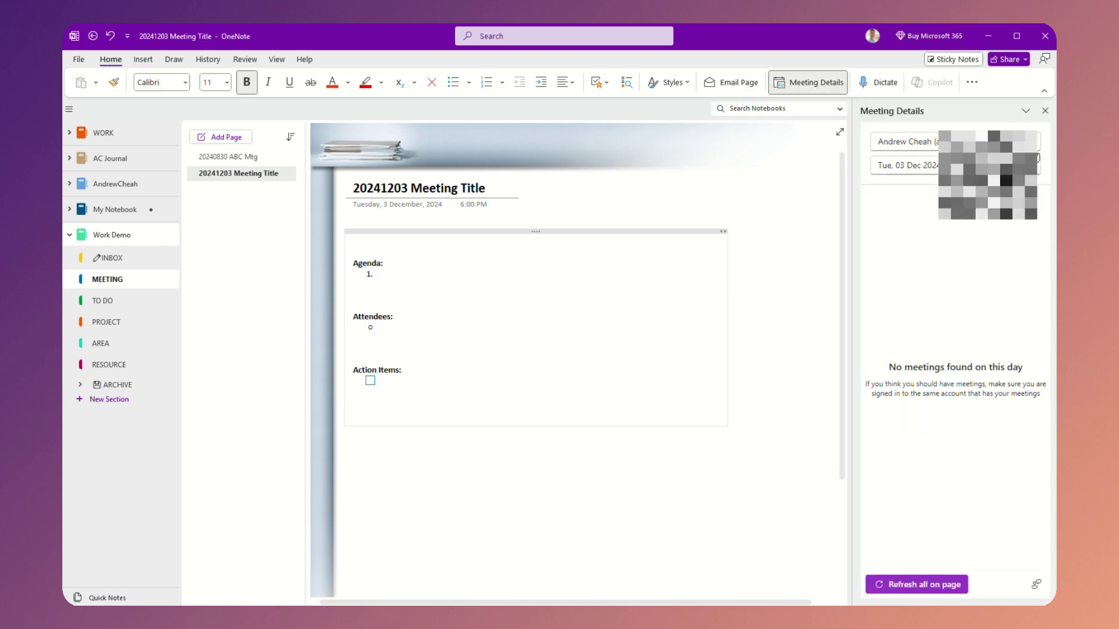
pyautogui.click(921, 142)
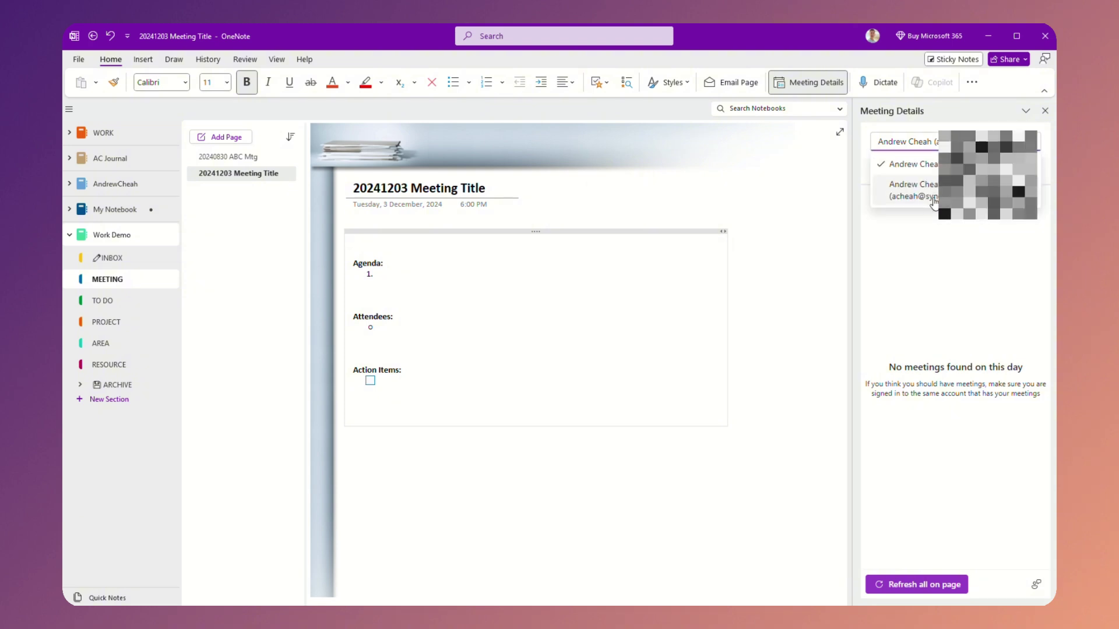
pyautogui.click(933, 198)
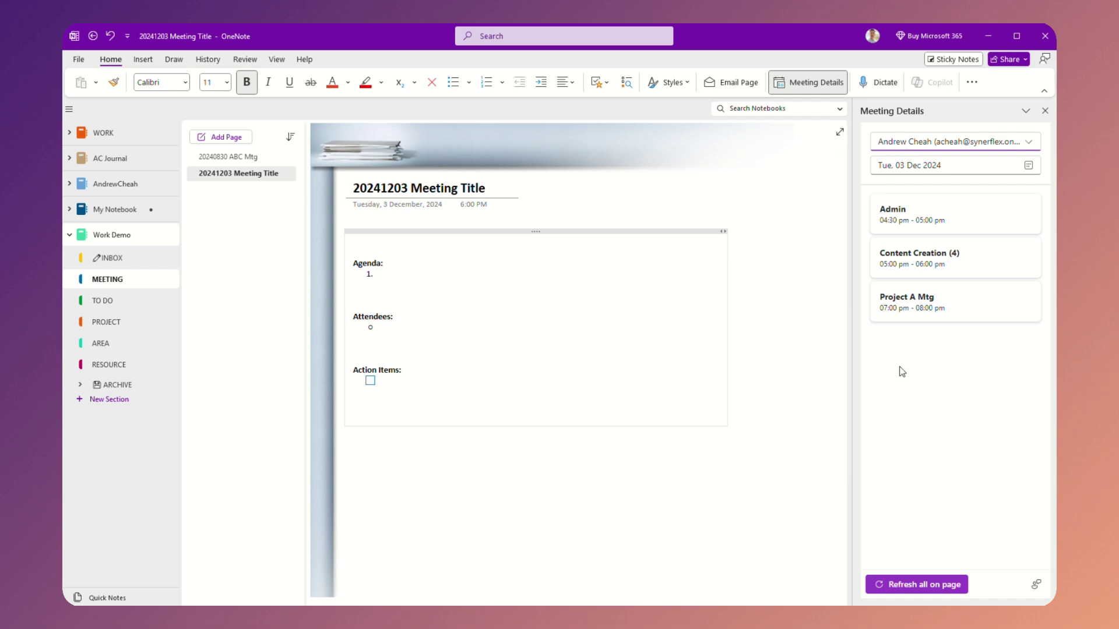
pyautogui.click(936, 307)
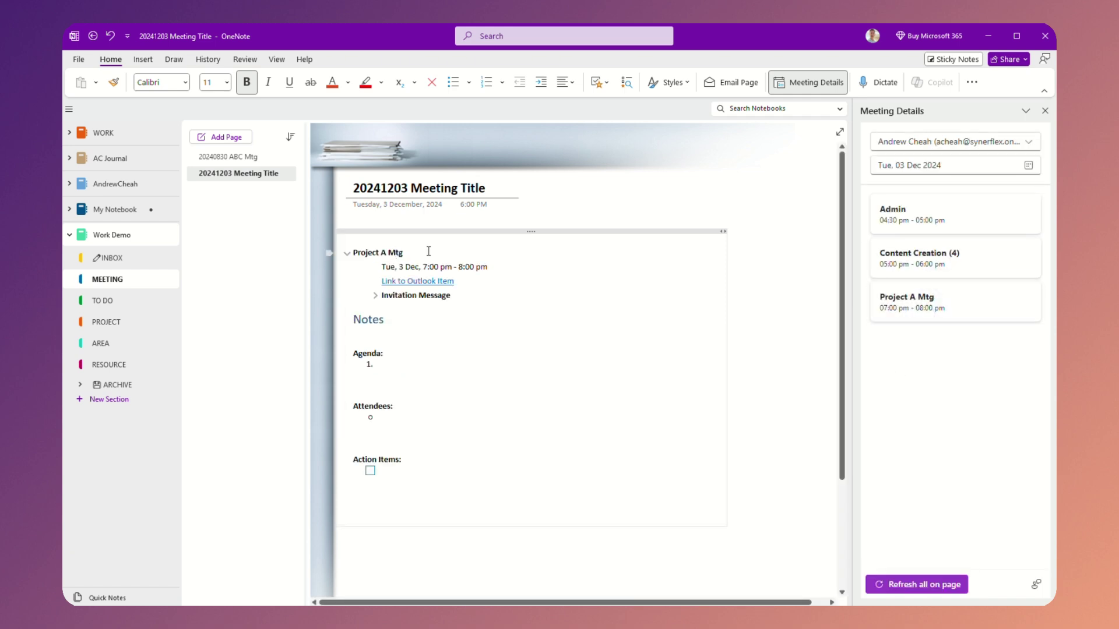
pyautogui.click(375, 296)
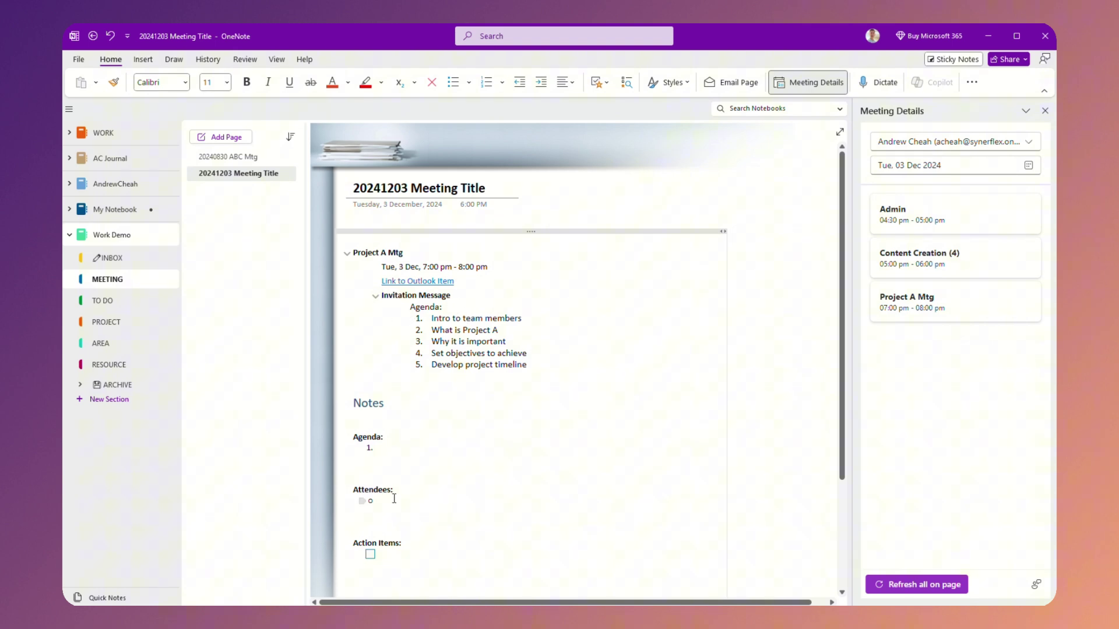
# Step: Delete the empty Agenda and Attendees headings and the leftover blank line under Notes
pyautogui.moveTo(400, 508); pyautogui.dragTo(357, 434)
pyautogui.press('Delete')
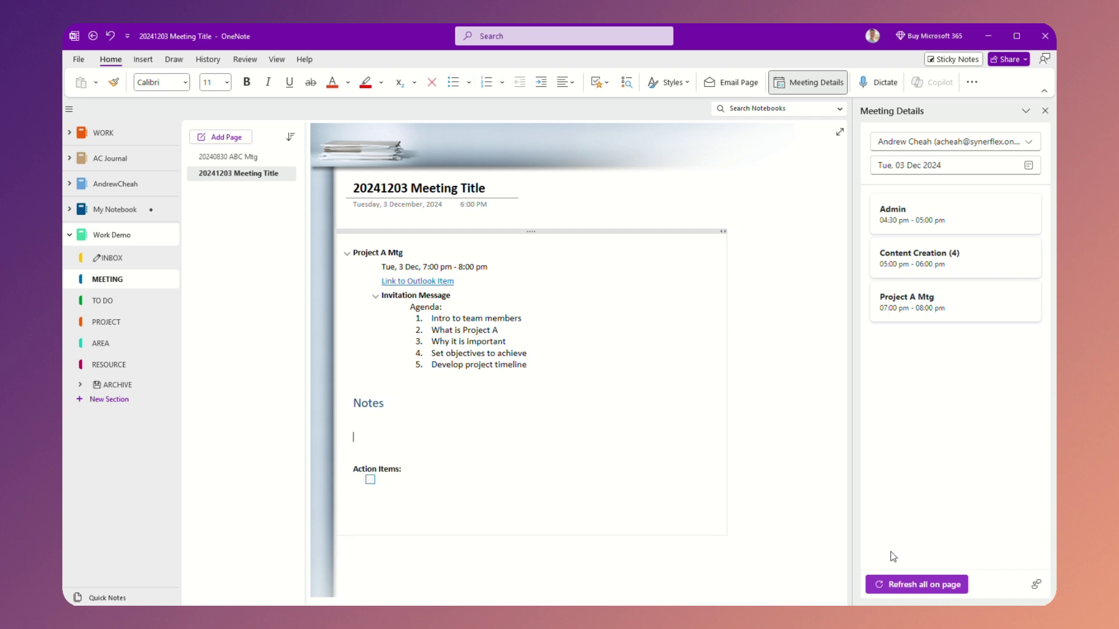
pyautogui.press('BackSpace')
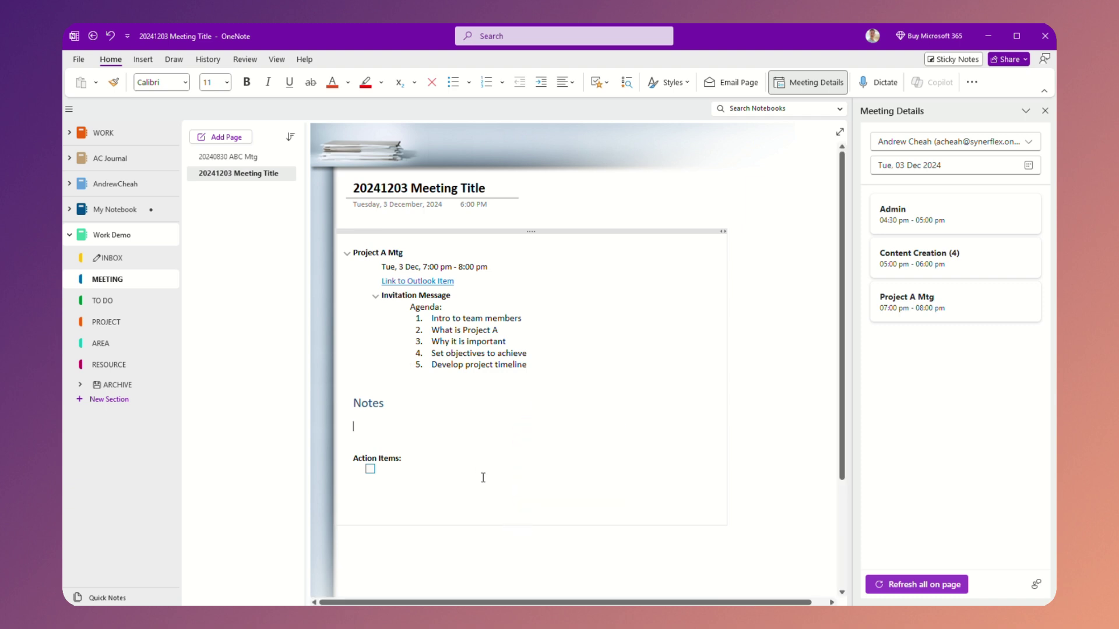
# Step: Close the Meeting Details pane, dictate a test paragraph under Notes, then undo it
pyautogui.click(1044, 111)
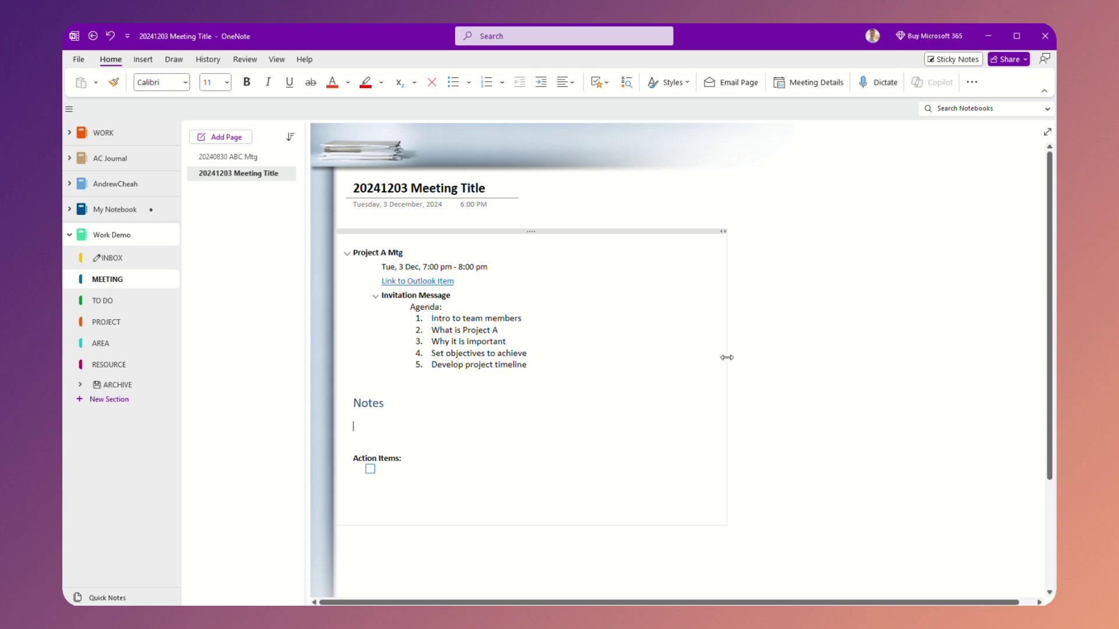
pyautogui.click(877, 82)
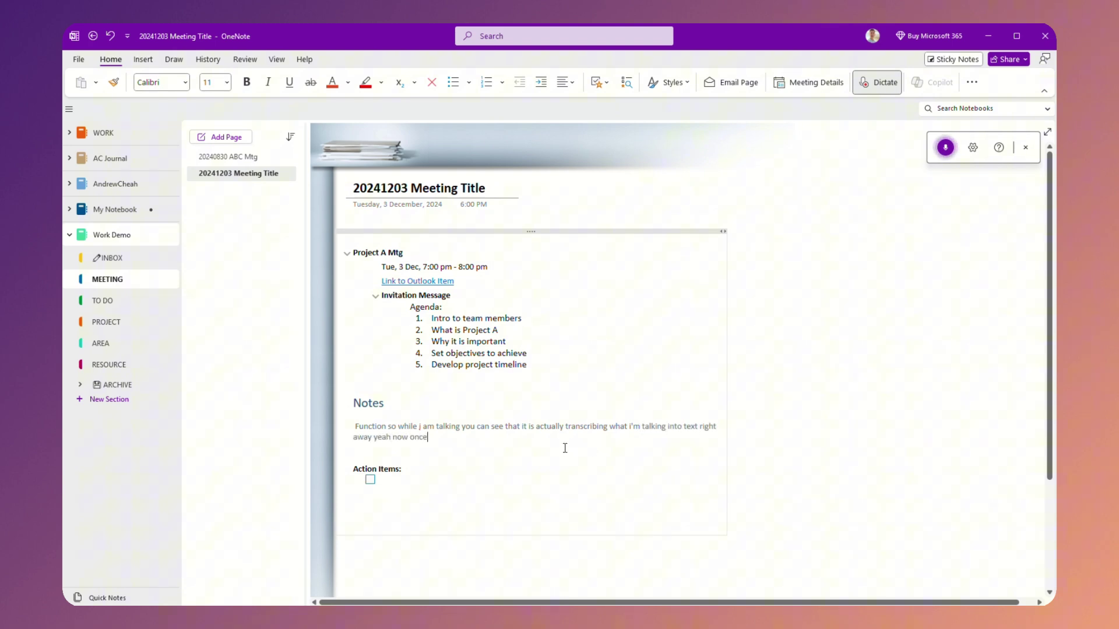
pyautogui.click(946, 148)
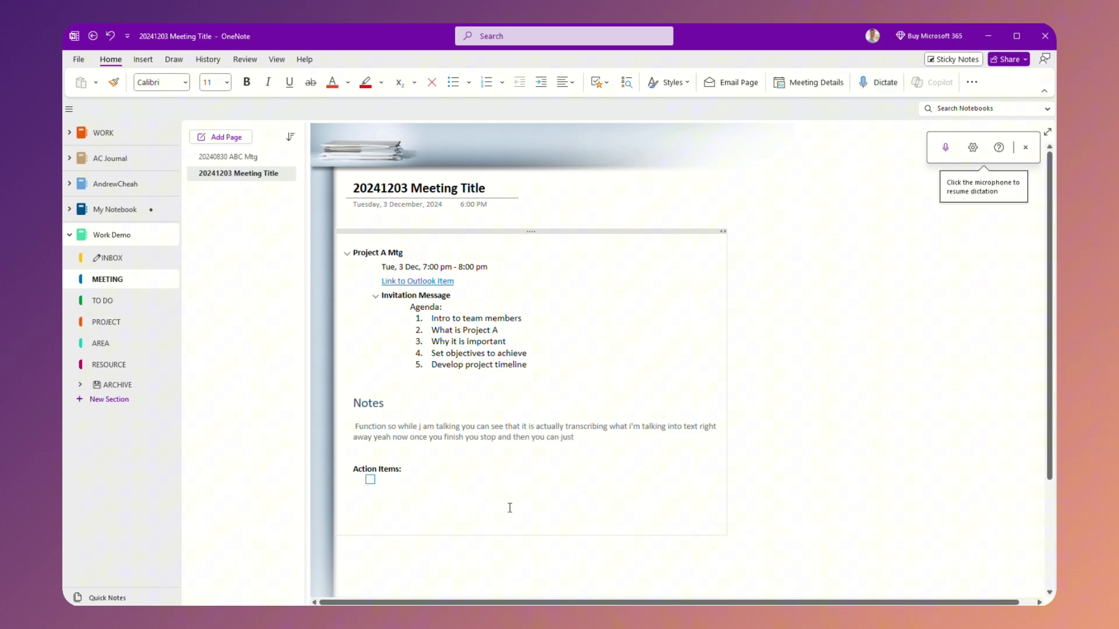
pyautogui.hotkey('ctrl', 'z')
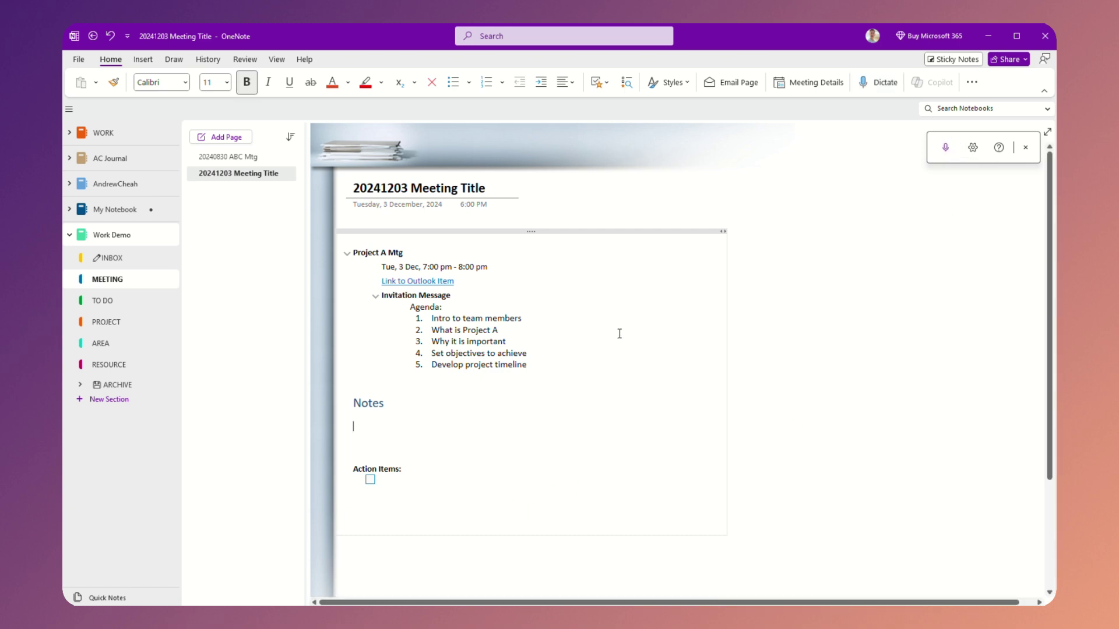
# Step: Record a 10-second audio clip under Notes from the Insert tab
pyautogui.click(145, 61)
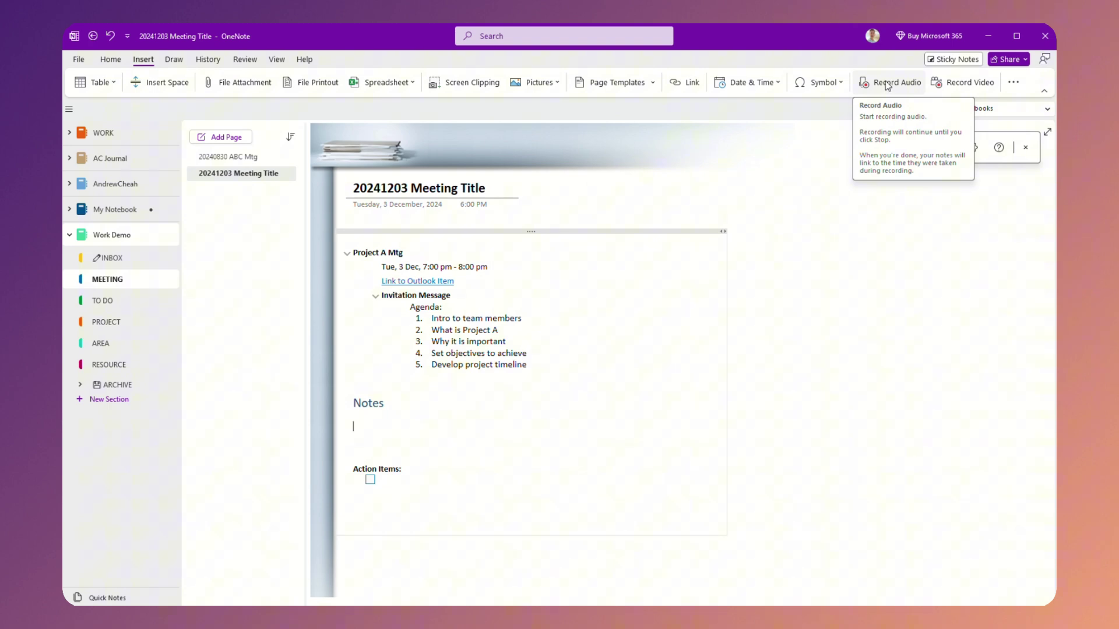
pyautogui.click(887, 86)
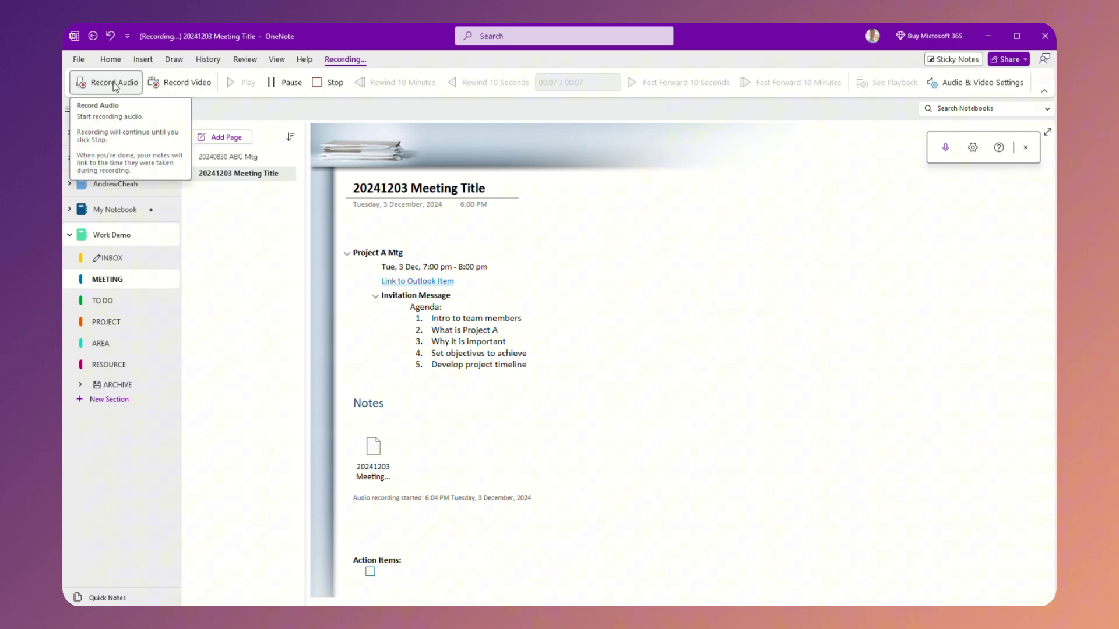
pyautogui.click(332, 84)
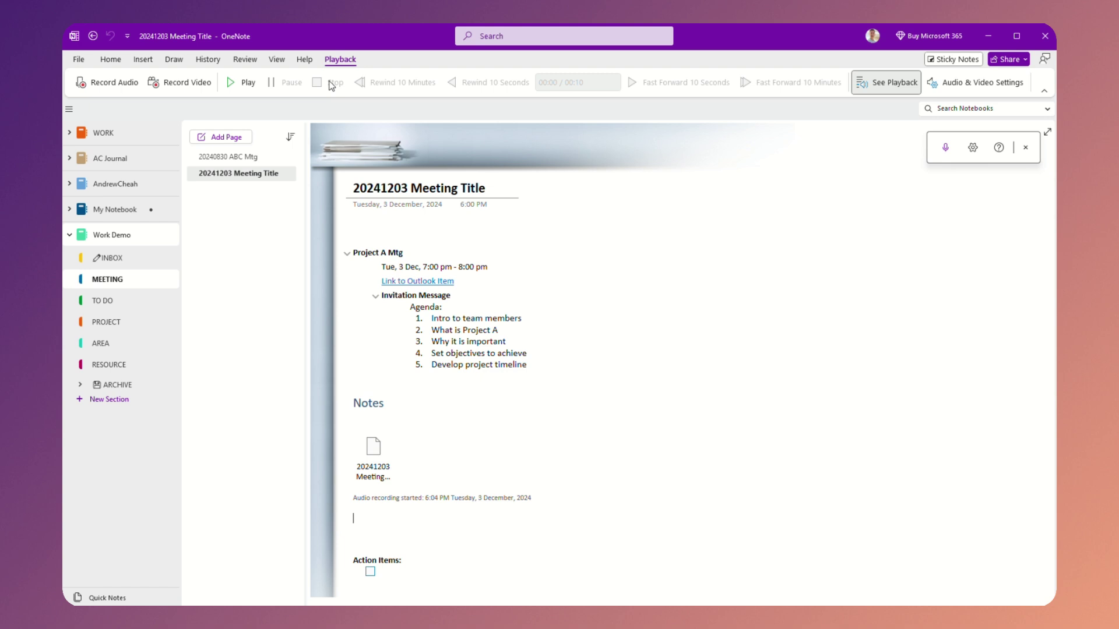
# Step: Play the recorded audio clip back once, then stop playback
pyautogui.click(373, 456)
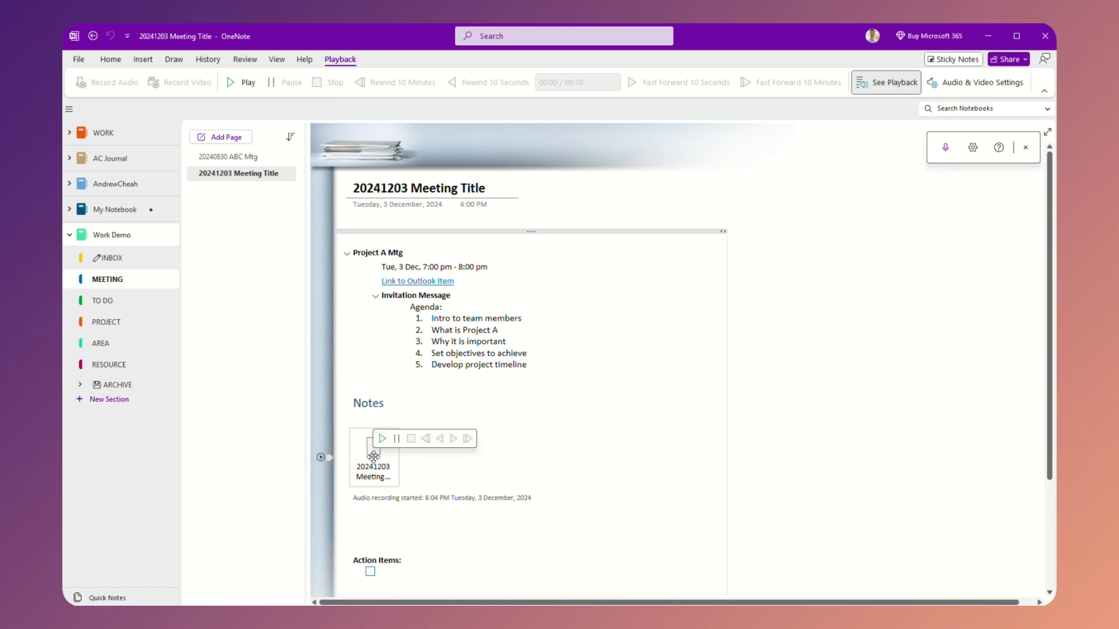
pyautogui.click(382, 439)
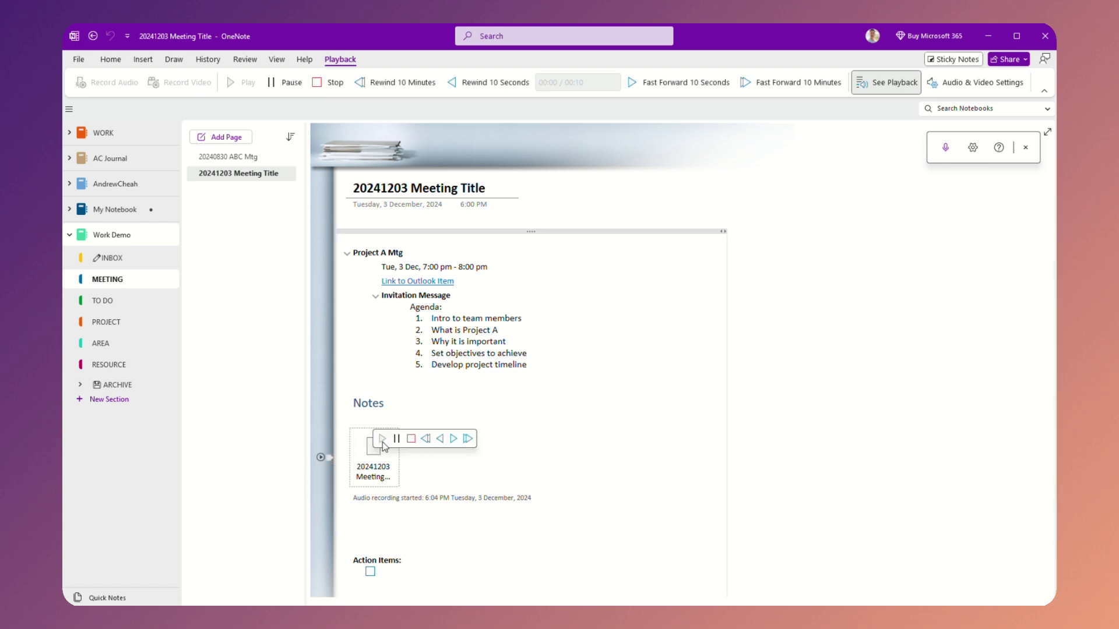
pyautogui.click(411, 438)
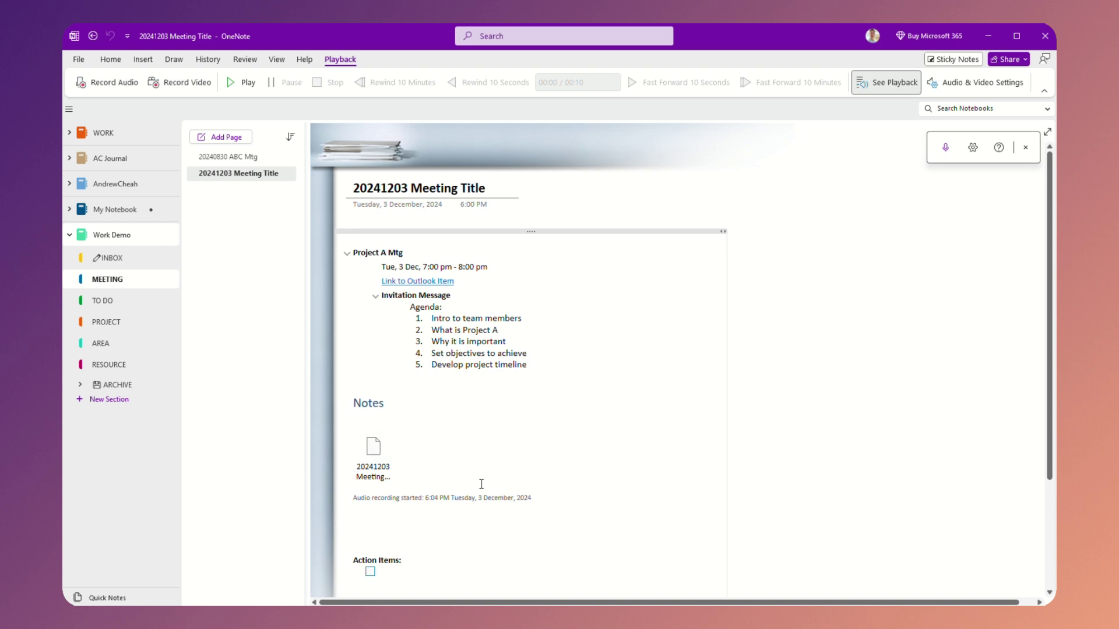
# Step: Place the cursor below the 'Audio recording started' timestamp line for the Audio Recording file
pyautogui.scroll(-3, 477, 582)
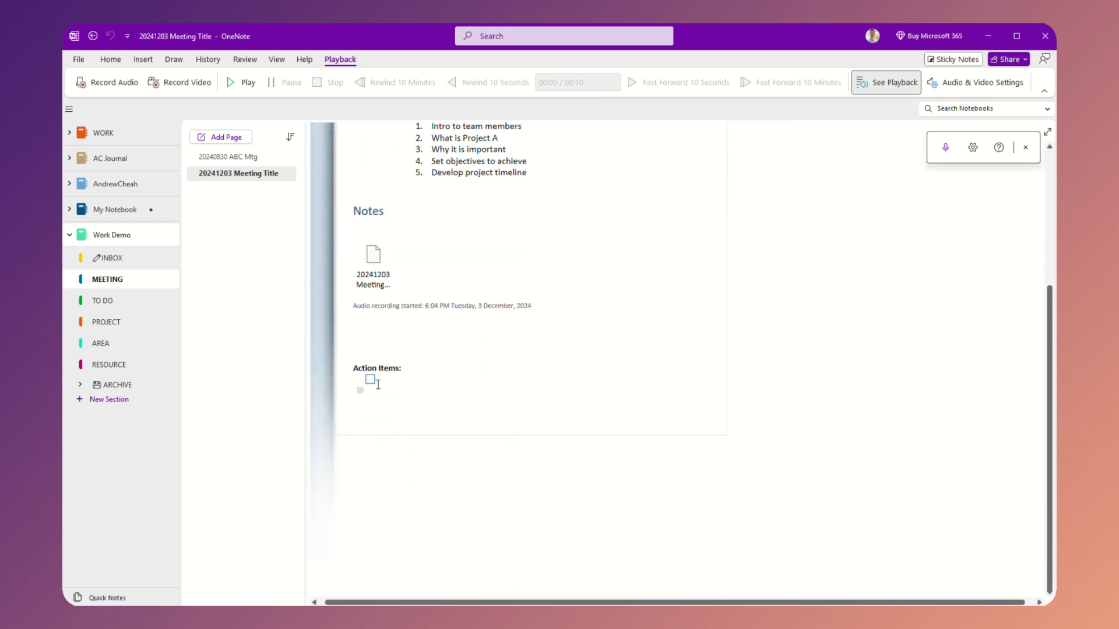
pyautogui.click(367, 328)
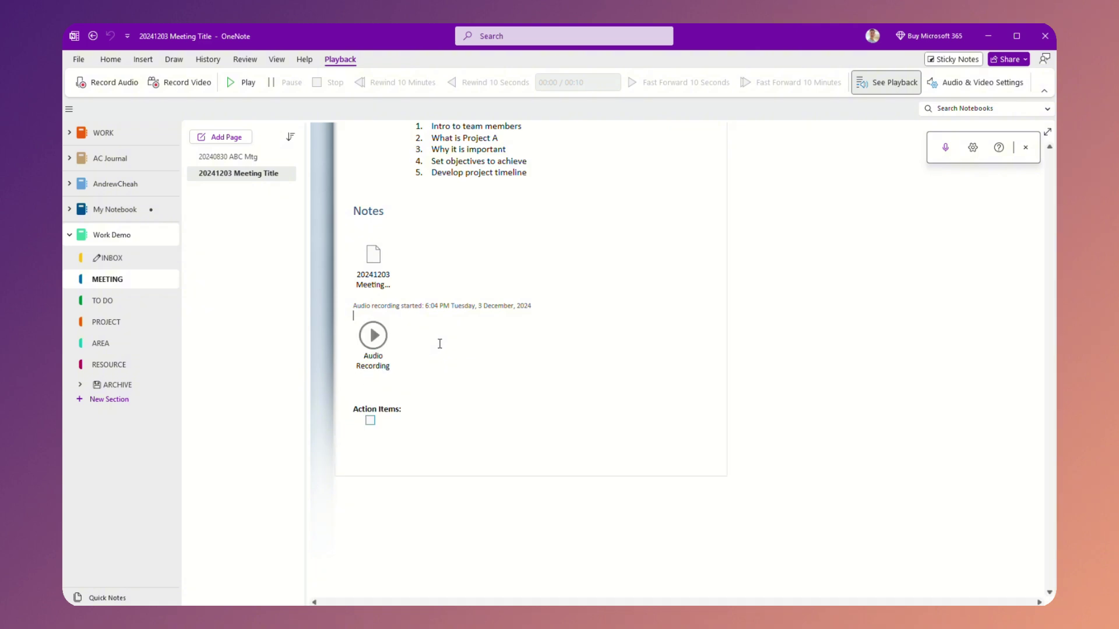
pyautogui.click(376, 336)
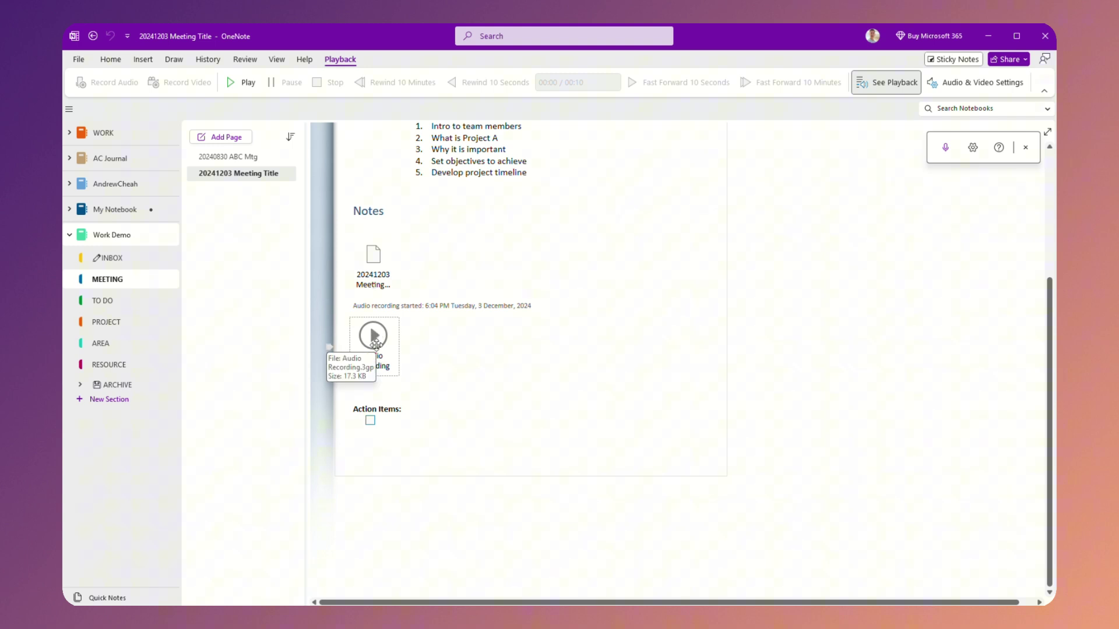
pyautogui.doubleClick(375, 342)
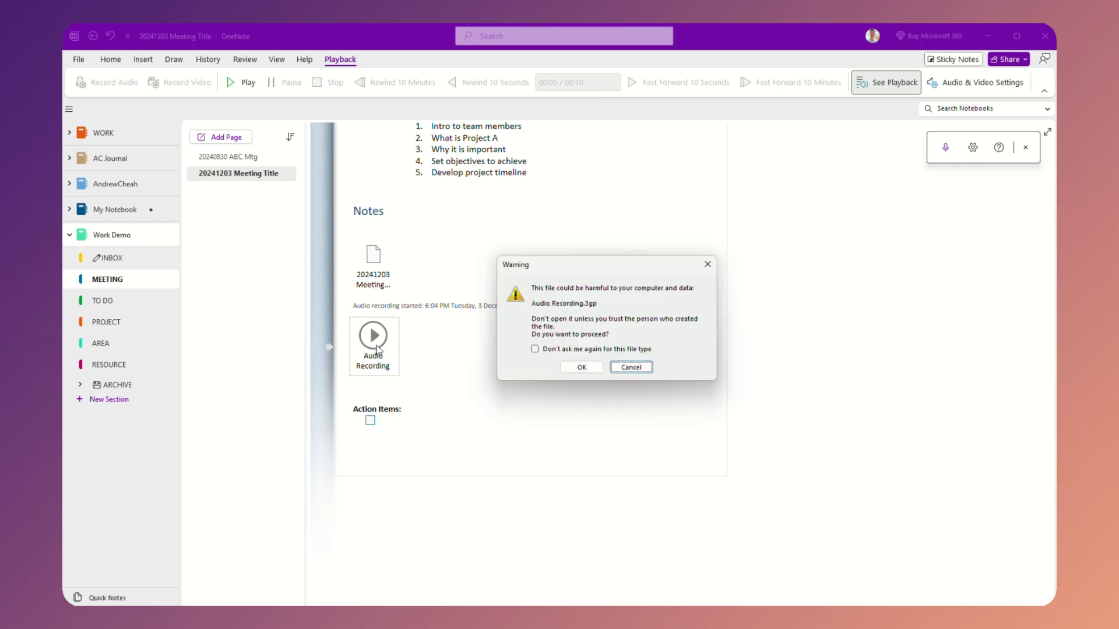
pyautogui.click(590, 369)
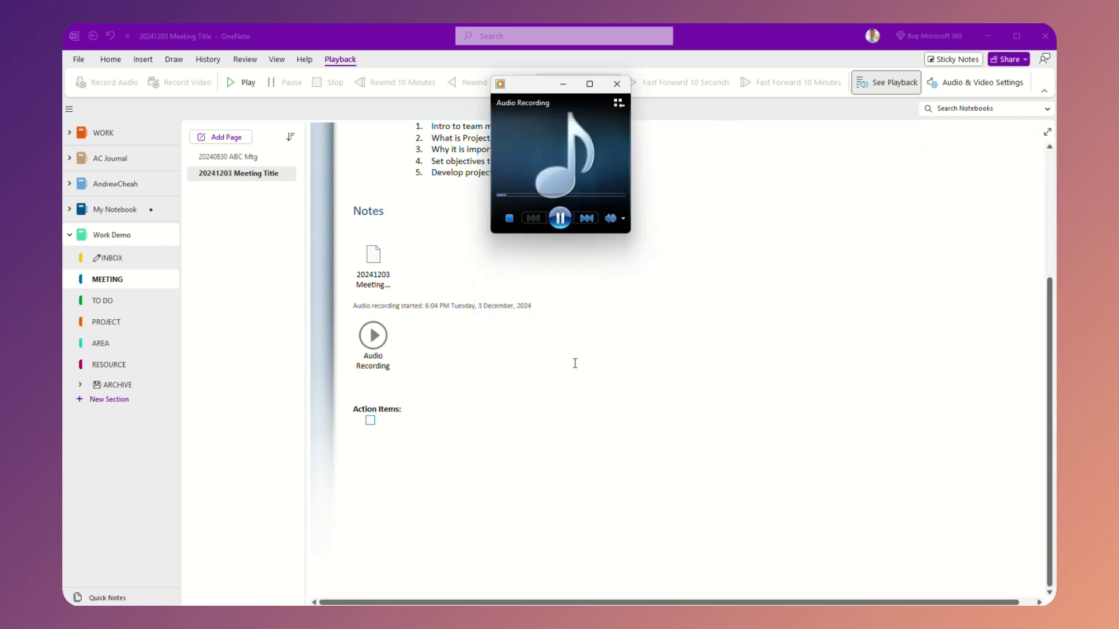
pyautogui.click(560, 219)
pyautogui.click(629, 241)
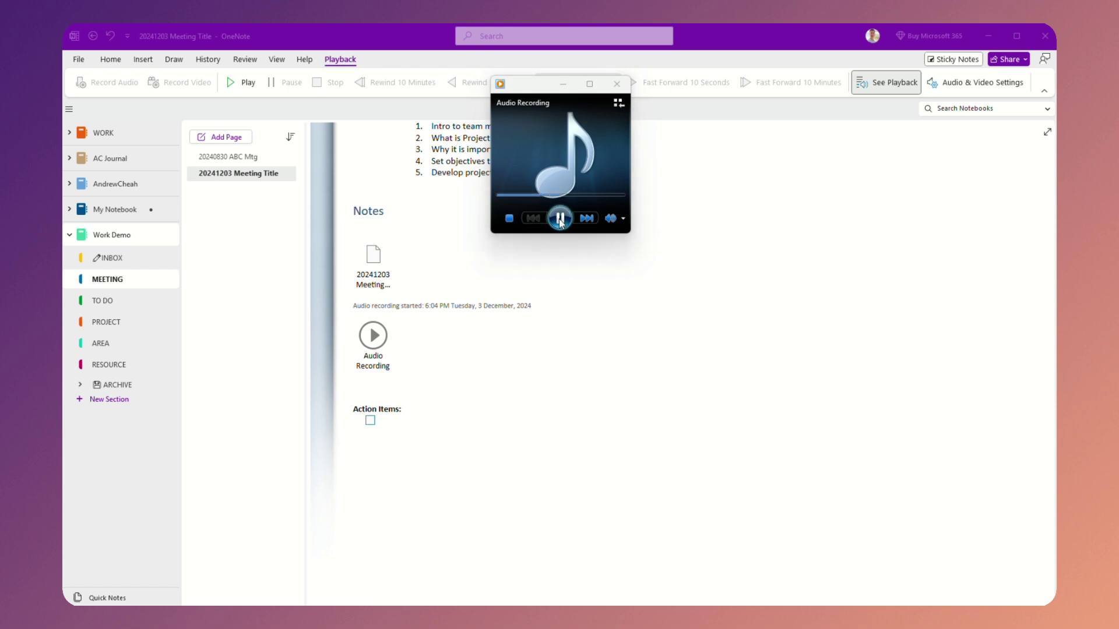
pyautogui.click(618, 85)
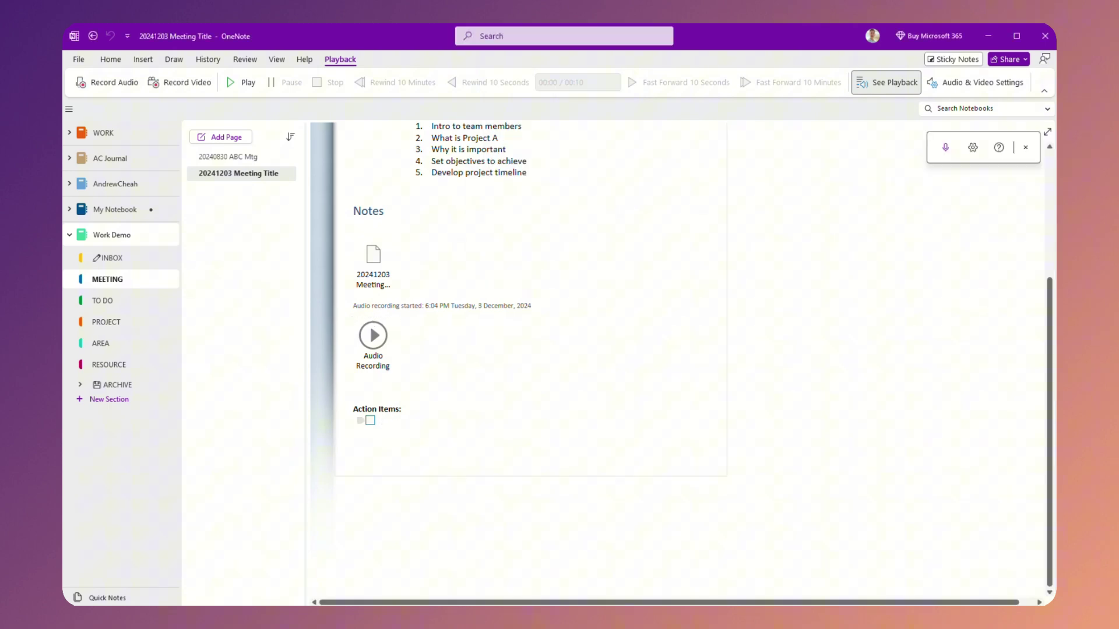
# Step: Type two placeholder to-do items under Action Items, leaving a third empty checkbox below
pyautogui.write('Sfljskjf;lsj')
pyautogui.press('Return')
pyautogui.write('kljlkgjlkdjflgf')
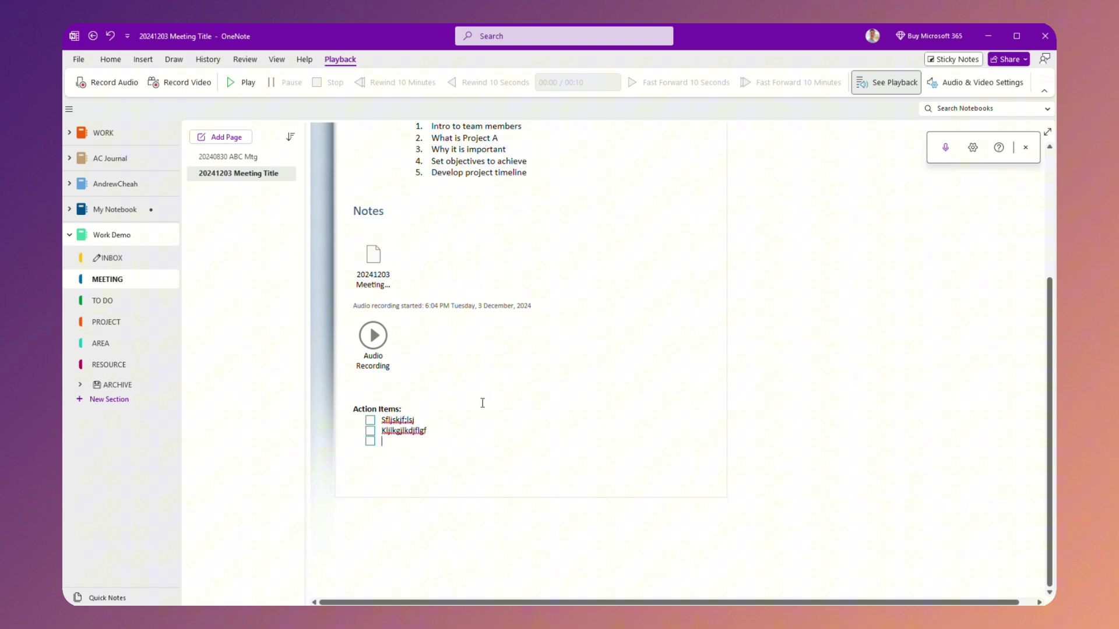
pyautogui.scroll(3, 501, 438)
pyautogui.scroll(-3, 519, 437)
pyautogui.click(109, 61)
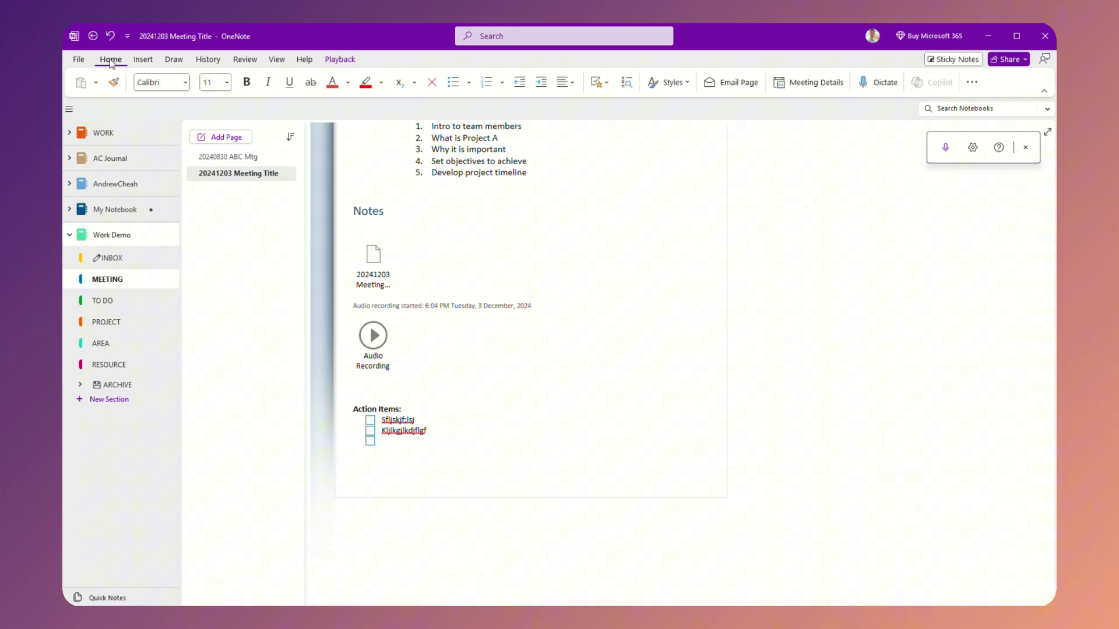